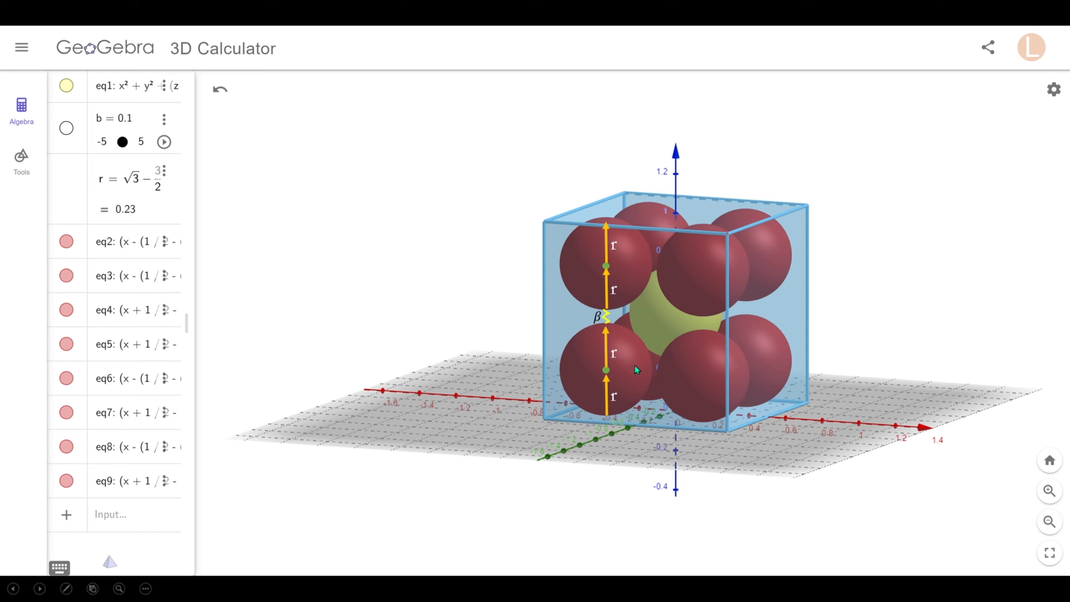
Reveal the height-1 brace, 4r + β = 1, the boxed z = 1 − r, and centre (r − 1/2, r − 1/2, 1 − r).
click(695, 523)
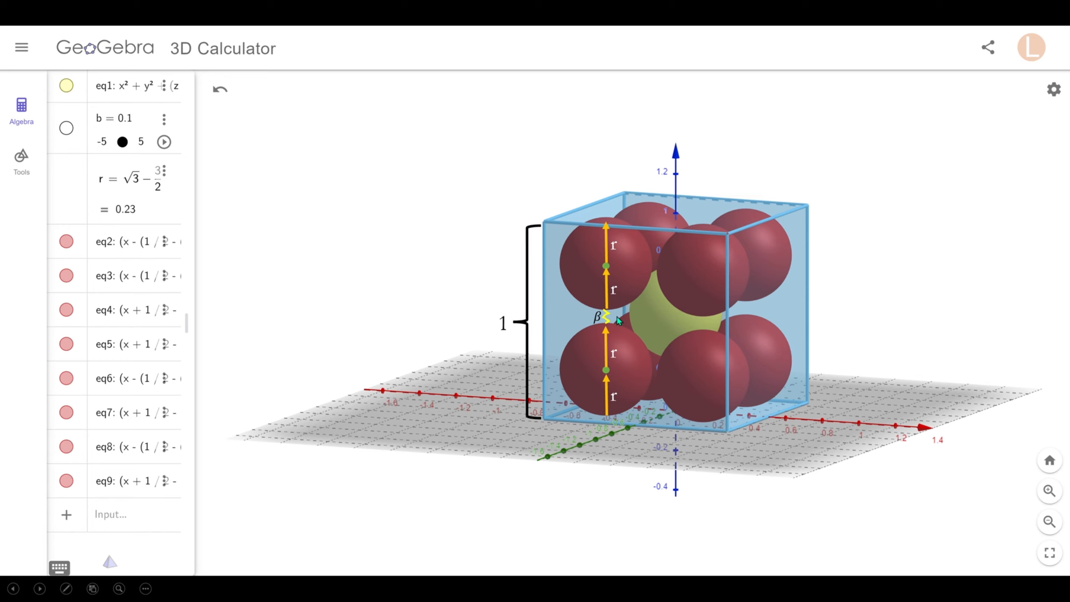
click(493, 350)
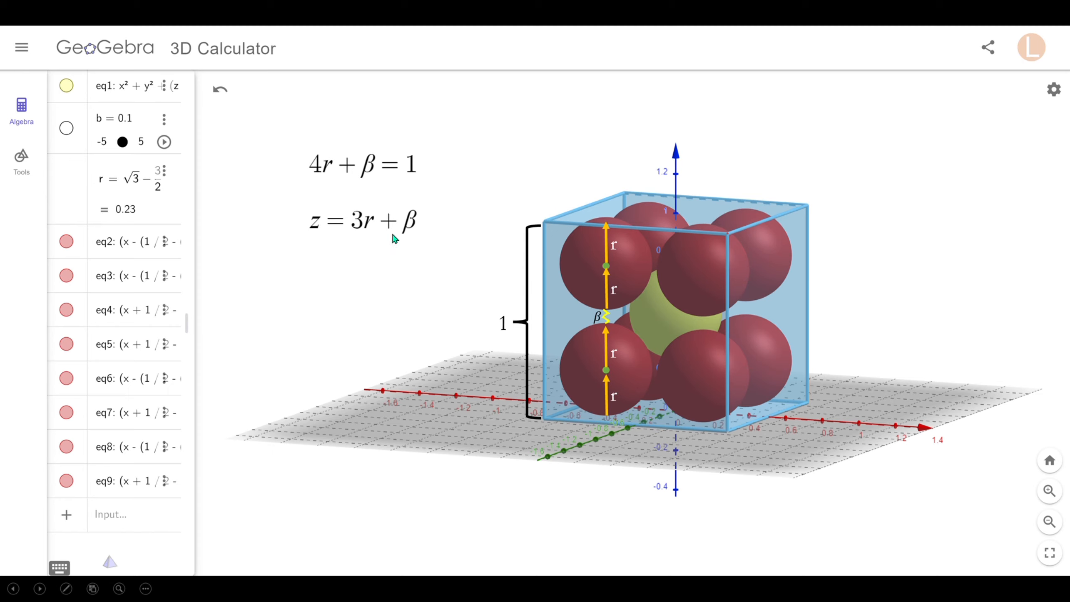
click(402, 233)
click(361, 307)
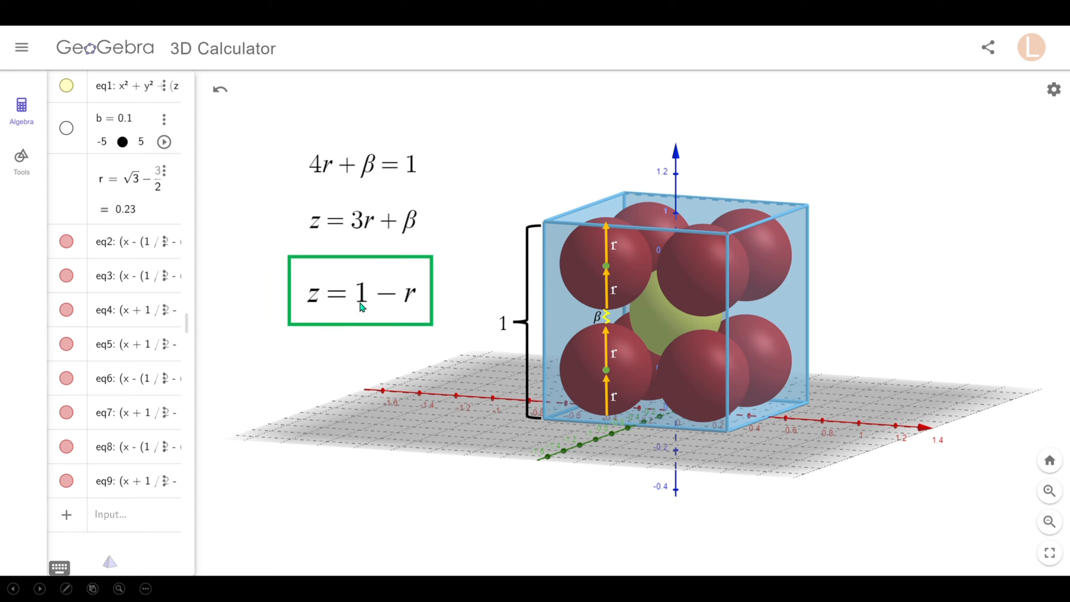
click(384, 311)
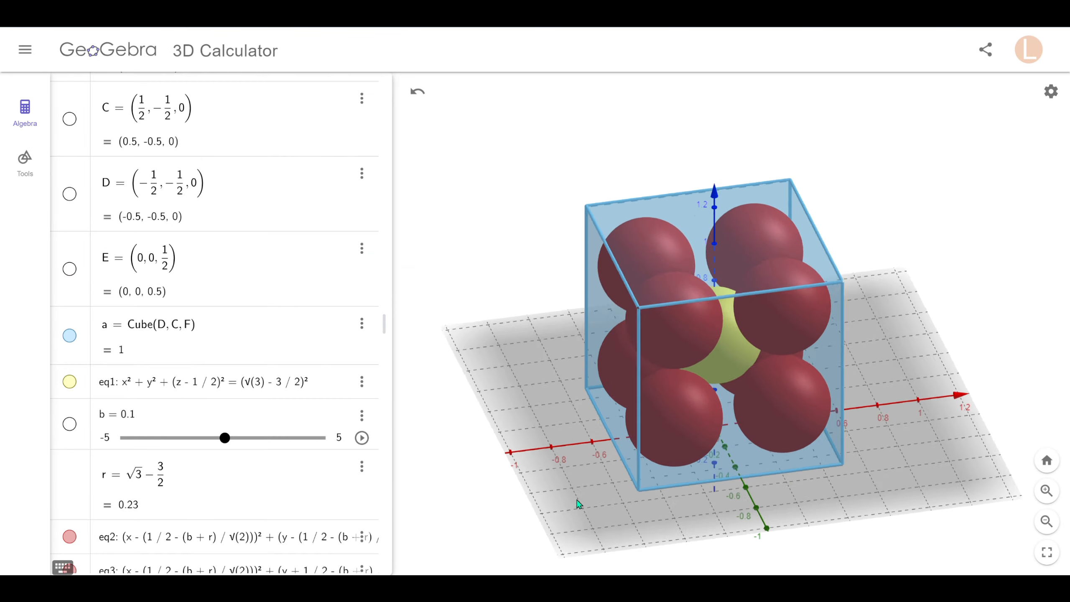
Turn the cell to a near-frontal, slightly elevated view and inspect eq1 without changing it.
mouse_move(577, 500)
mouse_down()
mouse_move(586, 494)
mouse_move(562, 493)
mouse_move(574, 497)
mouse_up()
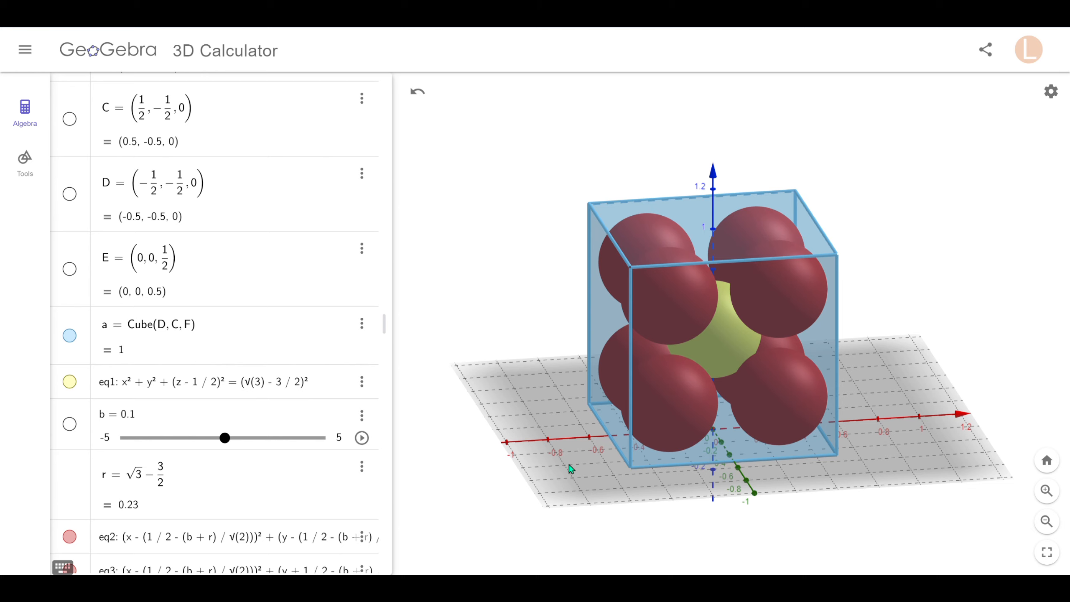
drag(571, 468, 571, 472)
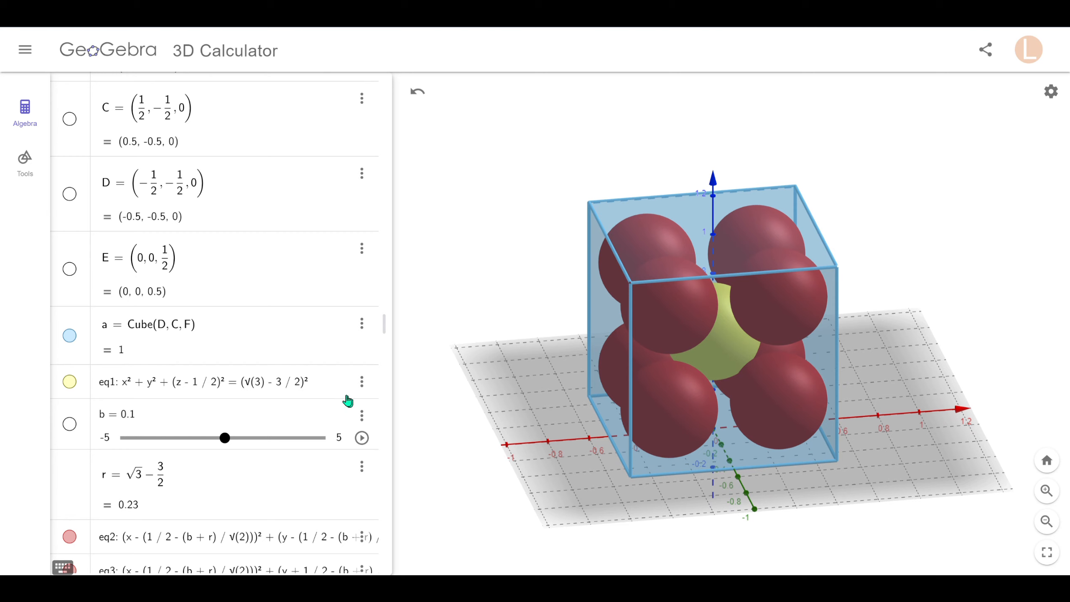
click(329, 391)
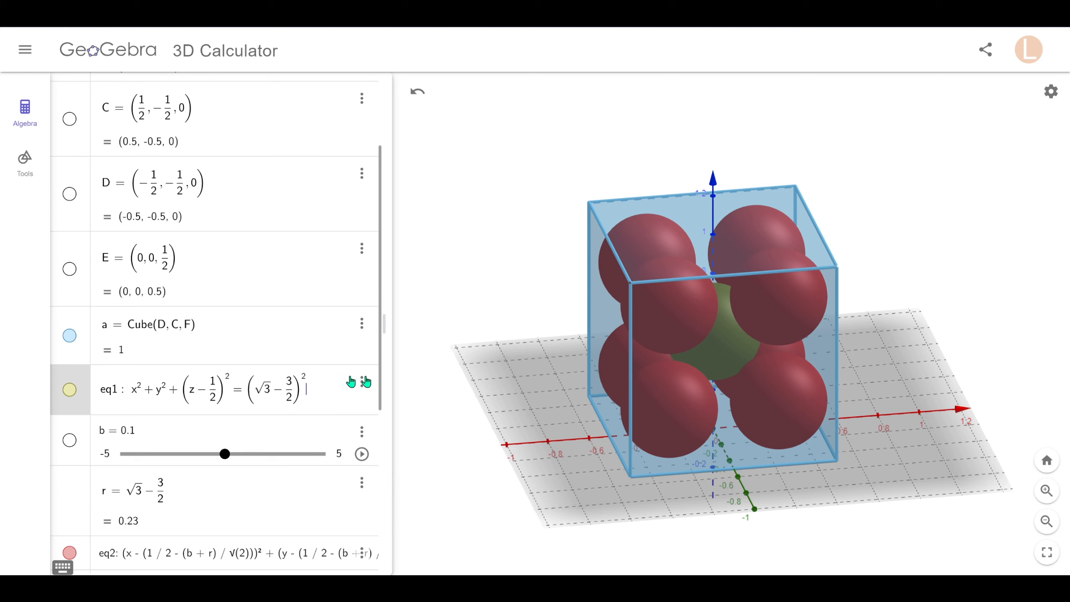
click(496, 313)
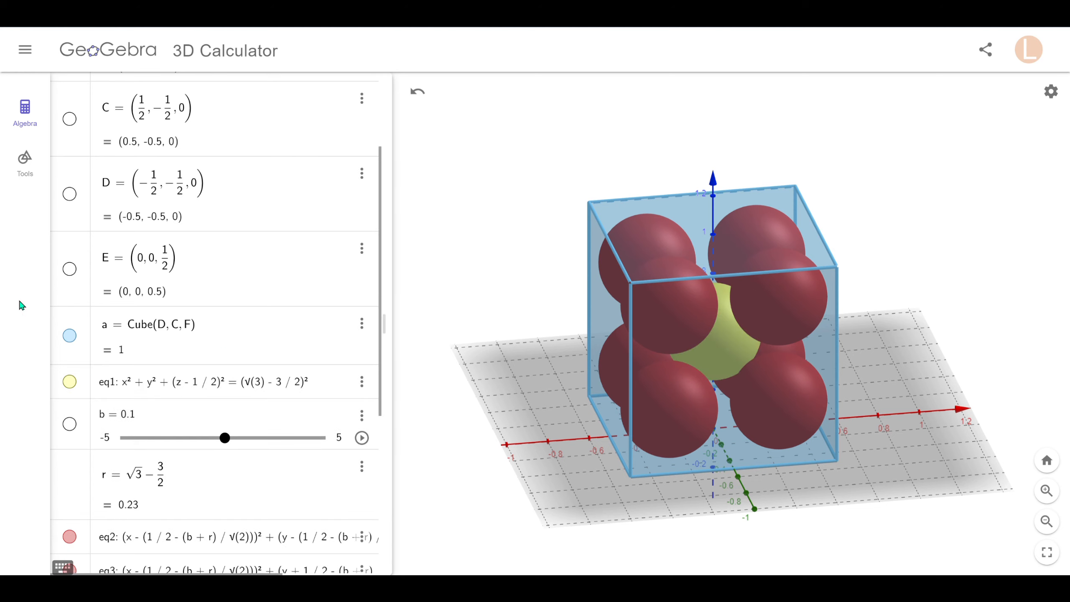
Scroll through the sphere equations and widen the algebra panel so eq2–eq9 show in full.
scroll(210, 371, up, 3)
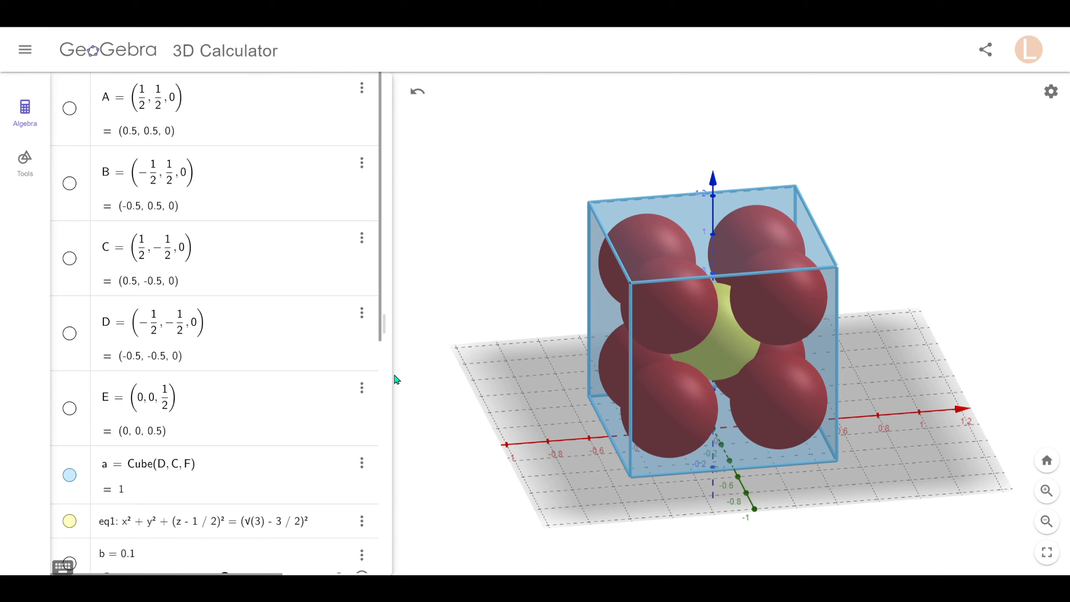
drag(386, 374, 371, 373)
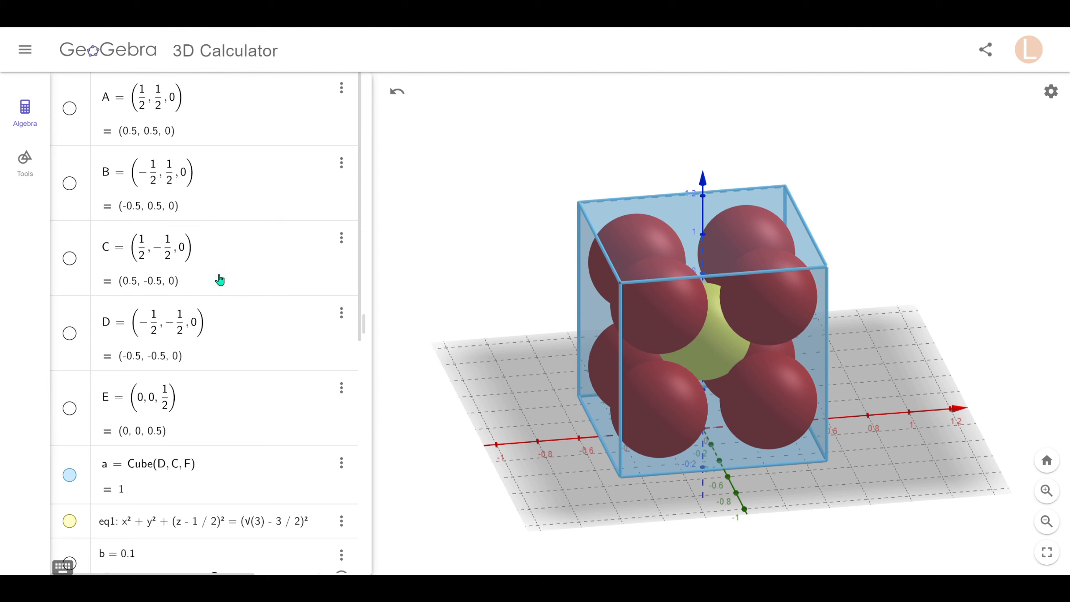
scroll(210, 349, down, 2)
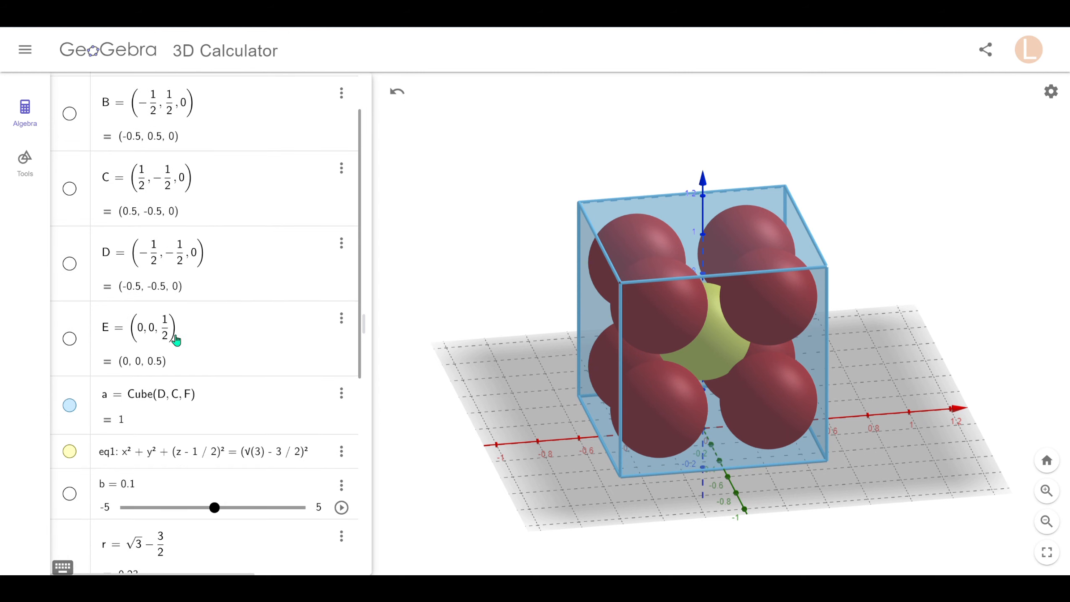
scroll(207, 356, down, 2)
scroll(212, 352, down, 3)
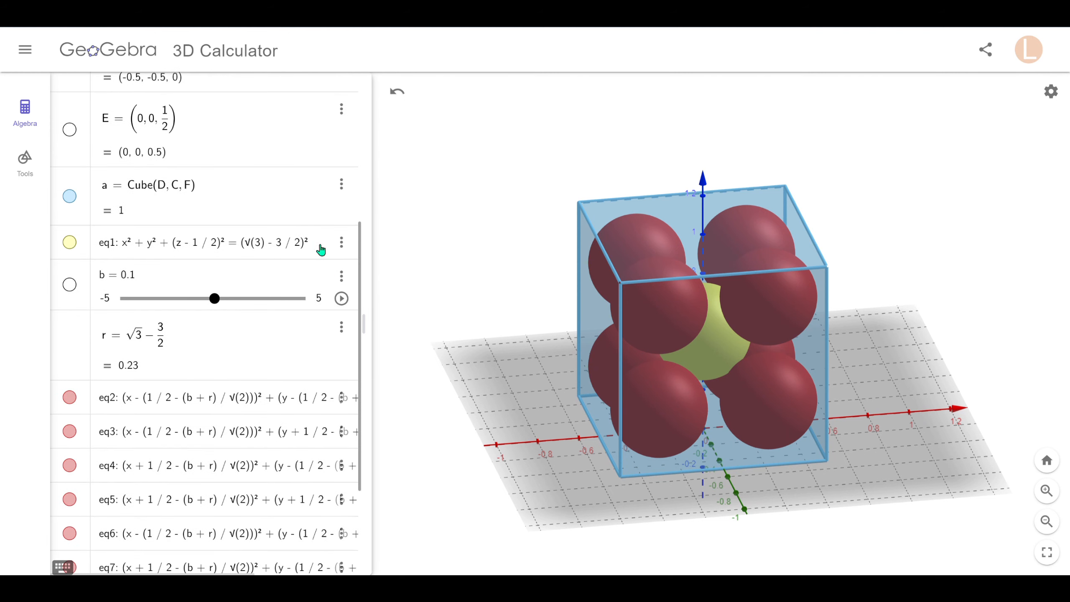
click(322, 253)
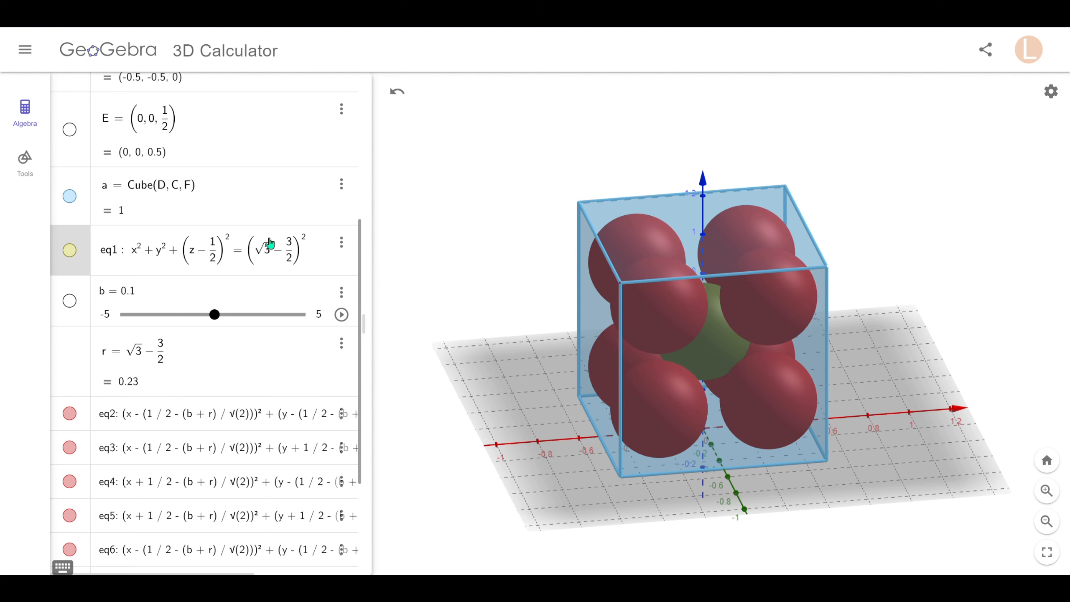
click(447, 286)
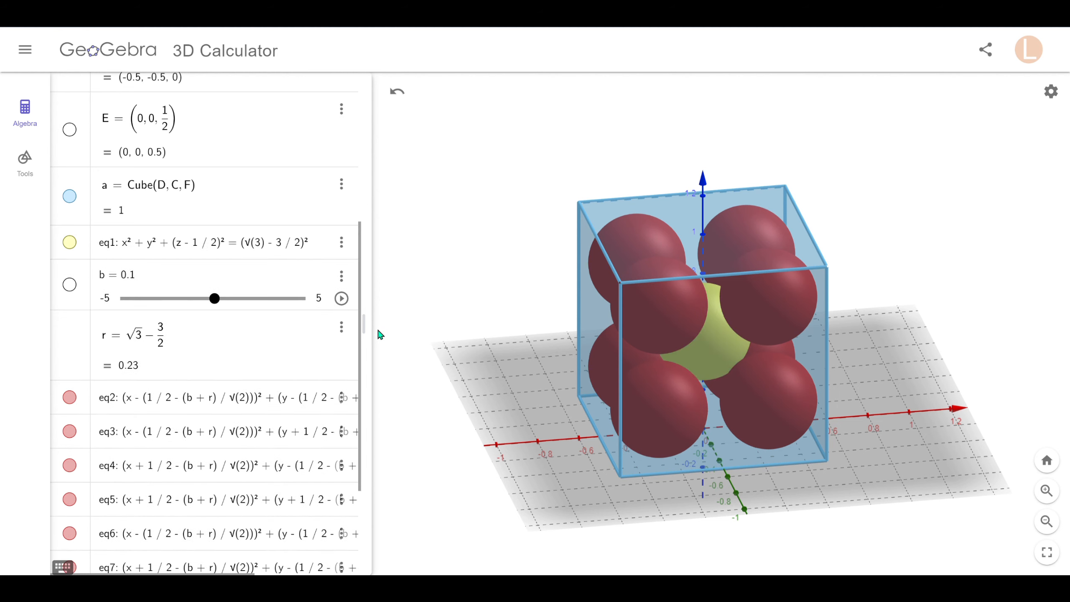
scroll(307, 351, down, 3)
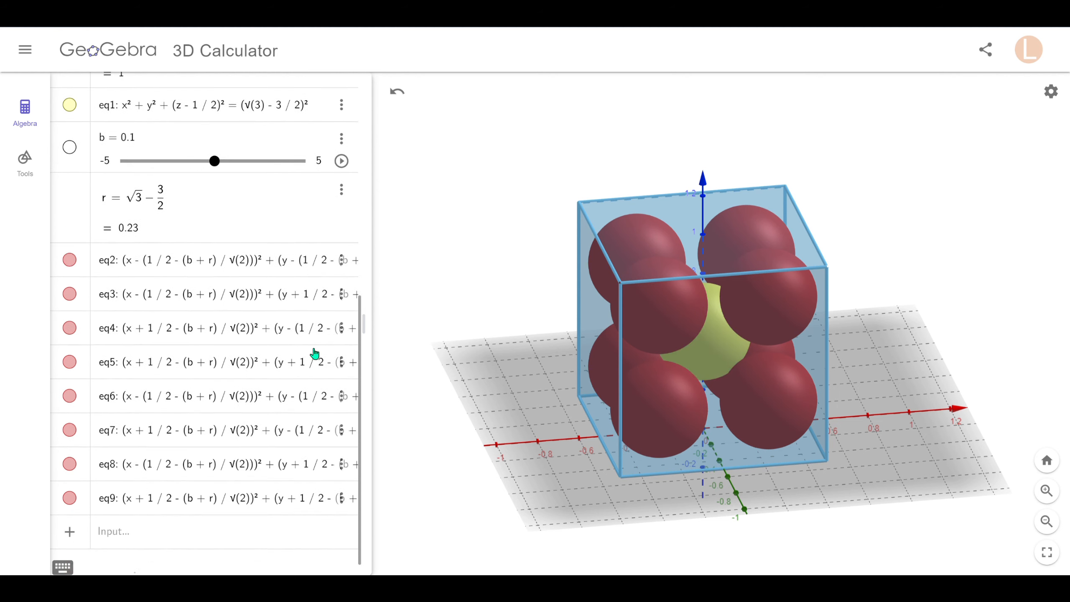
drag(371, 356, 590, 353)
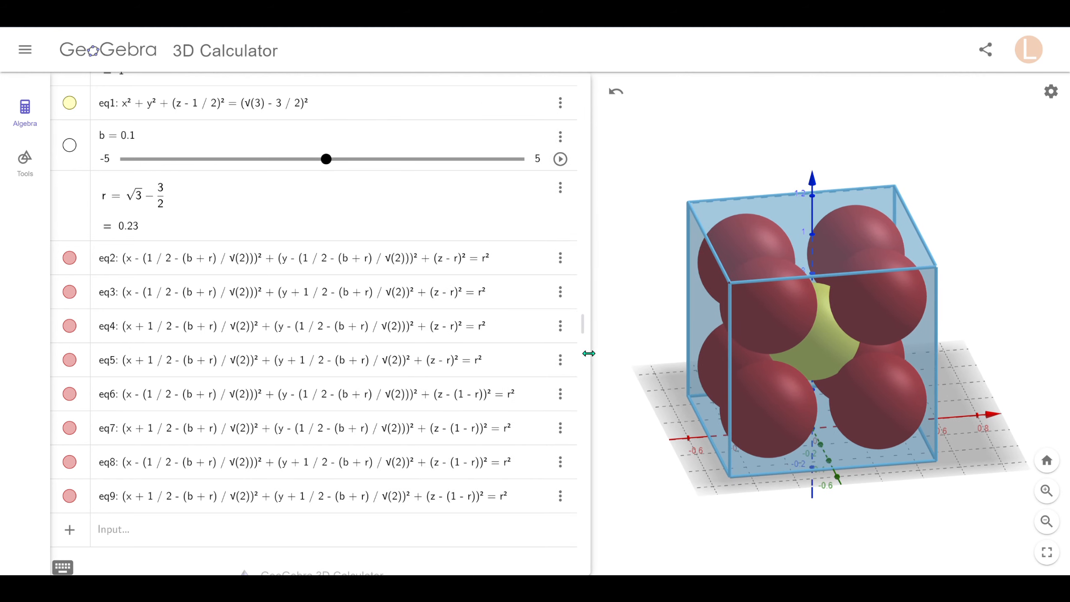
click(518, 266)
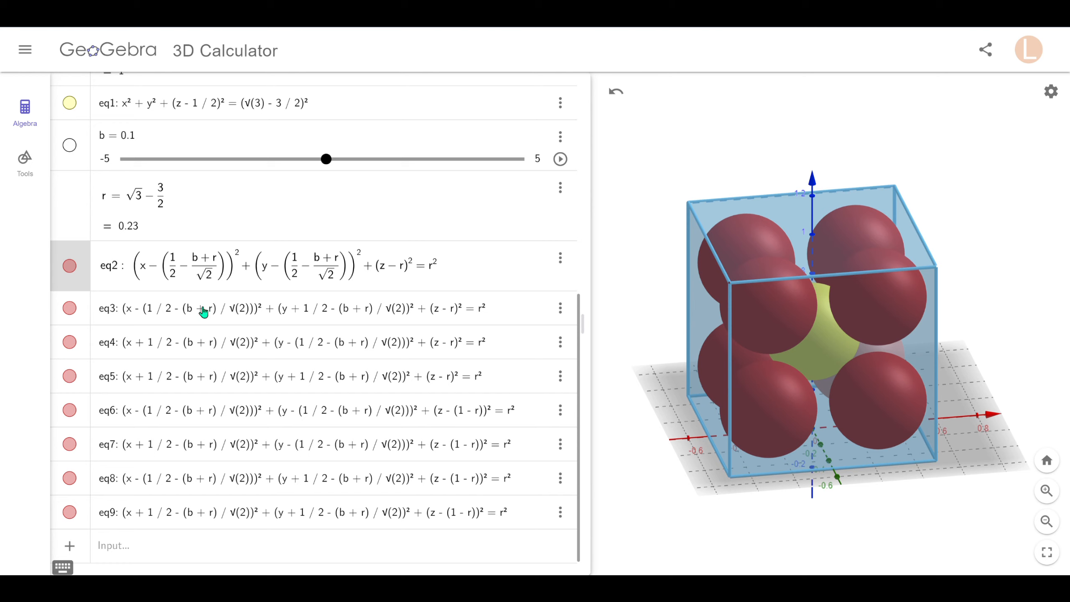
click(515, 309)
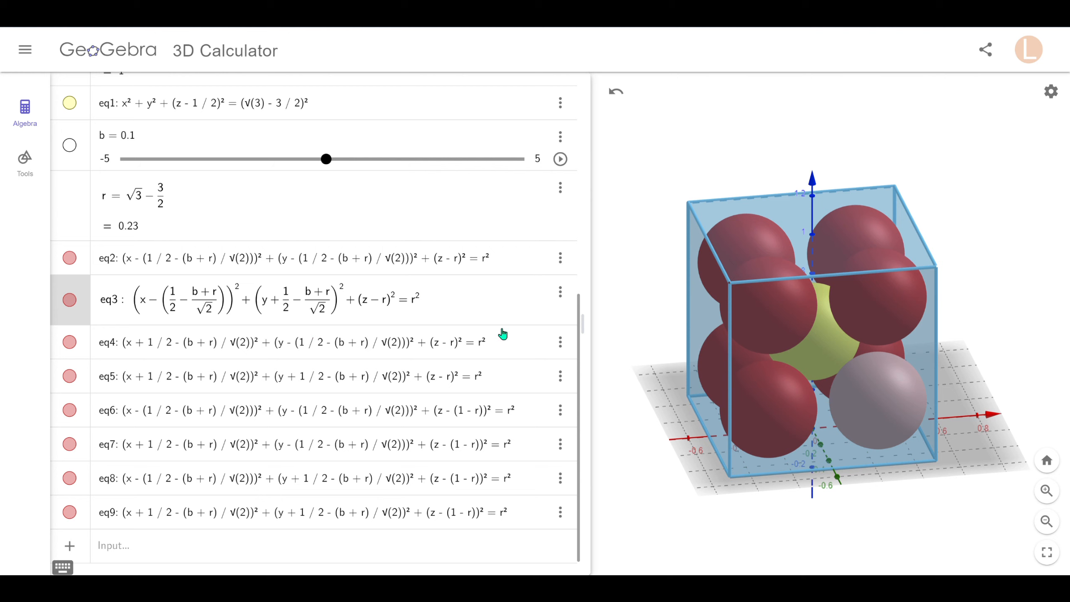
click(522, 349)
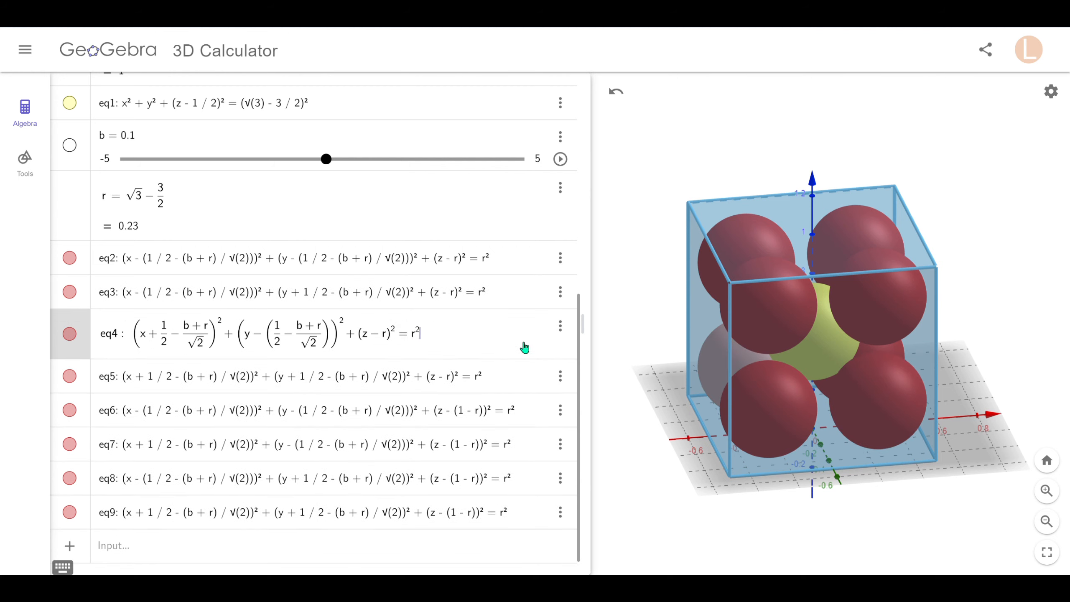
click(529, 373)
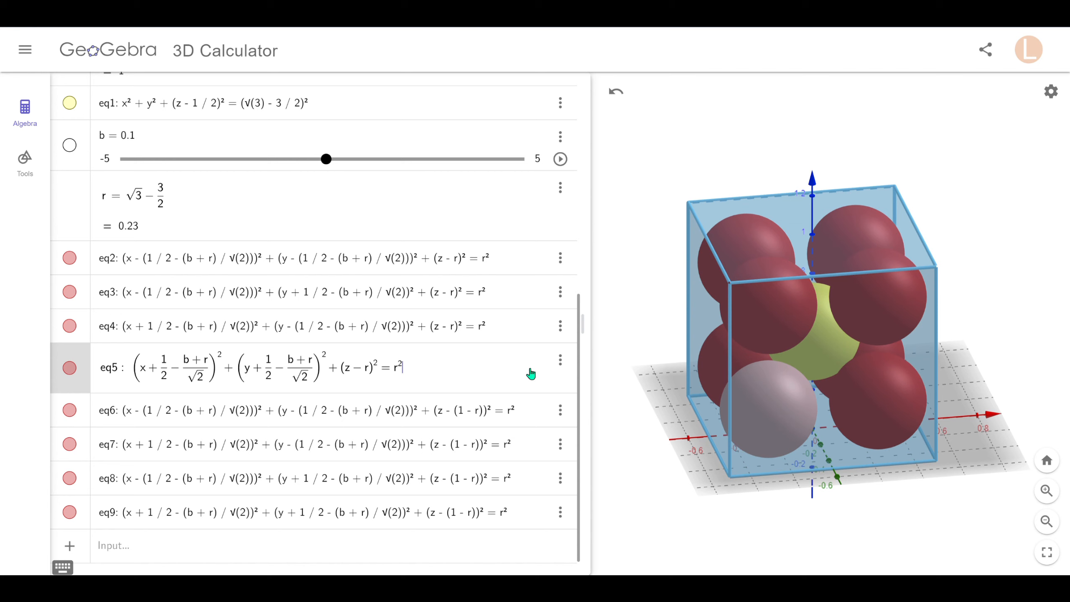
click(534, 413)
click(536, 445)
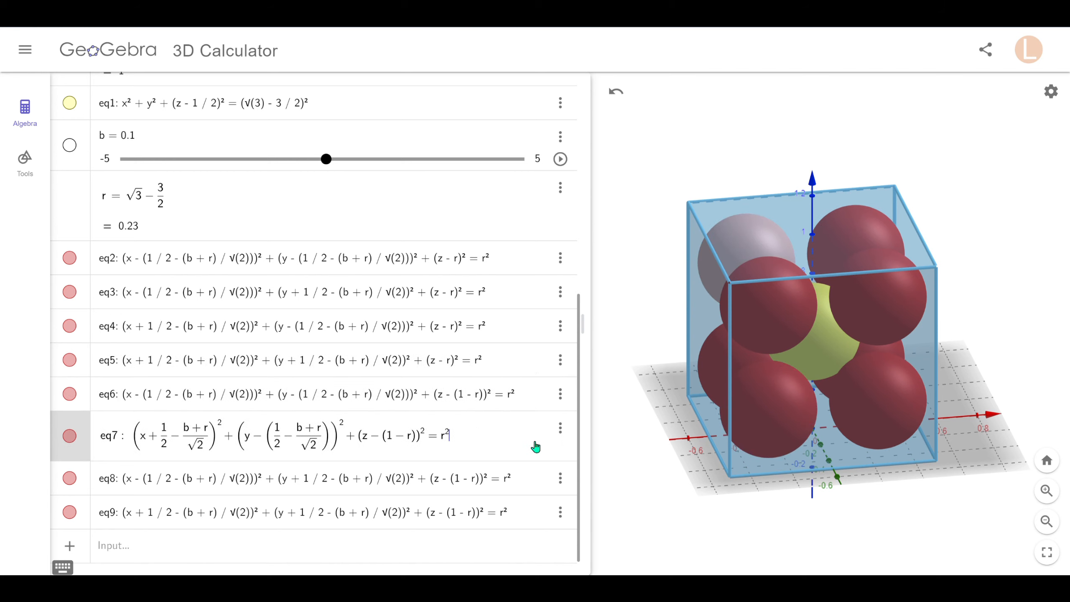
click(541, 482)
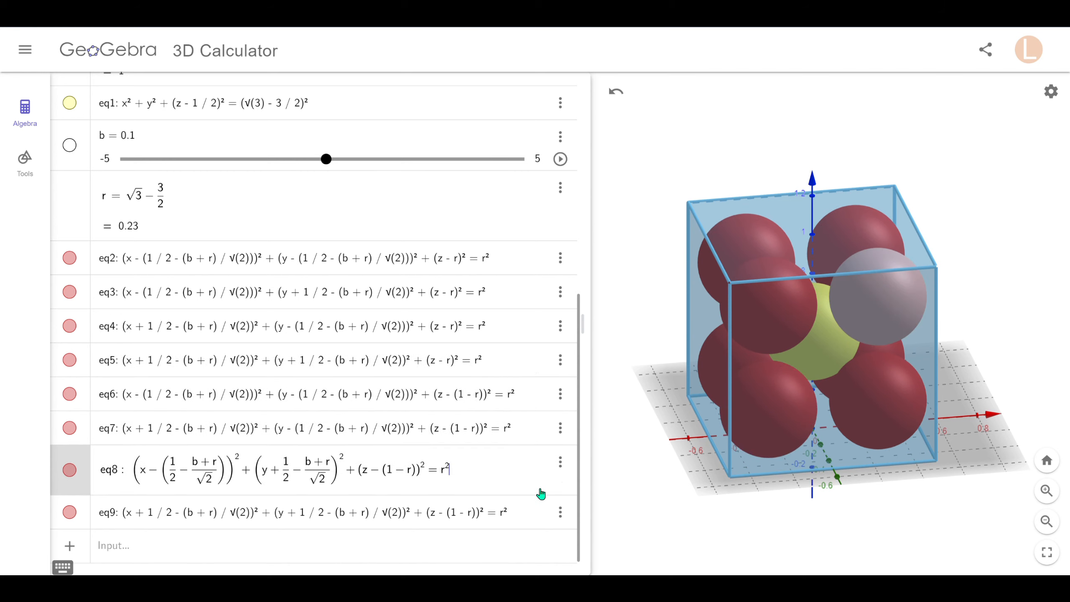
click(532, 511)
scroll(497, 439, down, 1)
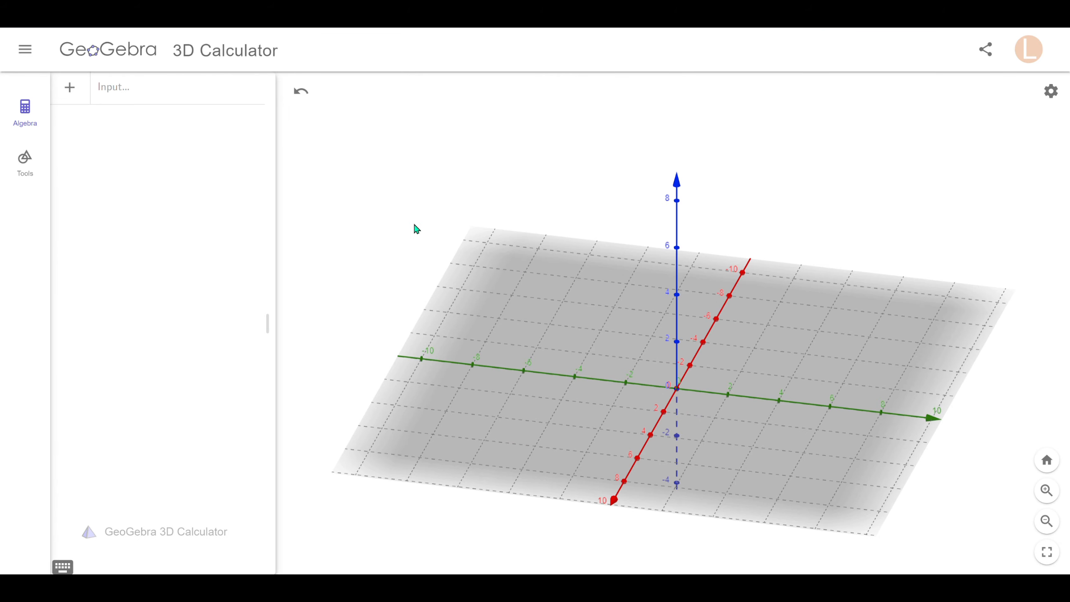
In a new file, create points A (4, 3, 0) and B (-1, 1, 3).
click(169, 93)
text(()
text(4, 3)
text(, 0)
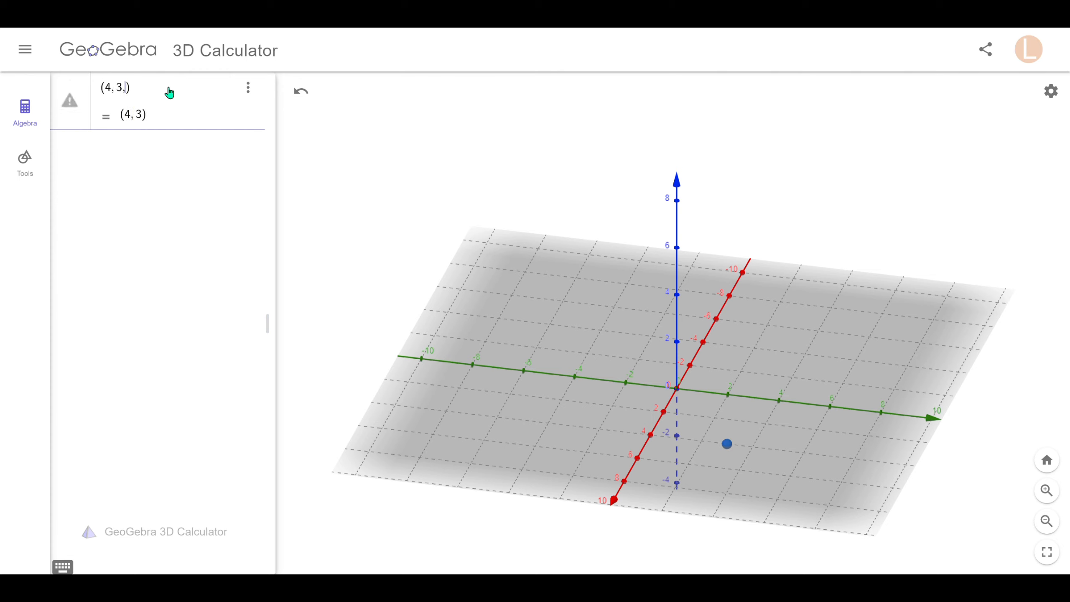
key(Return)
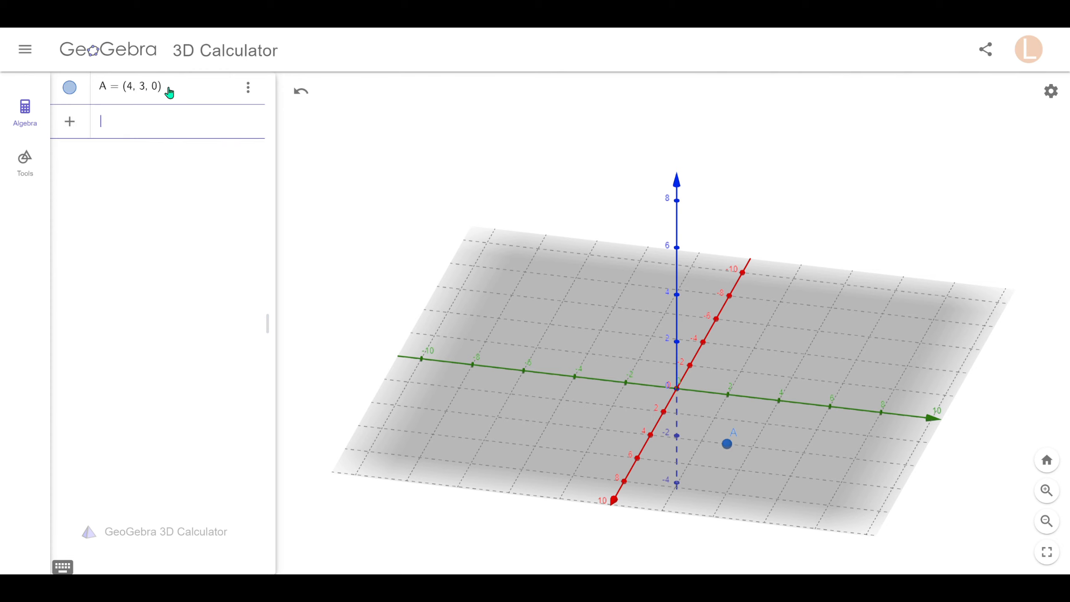
text(()
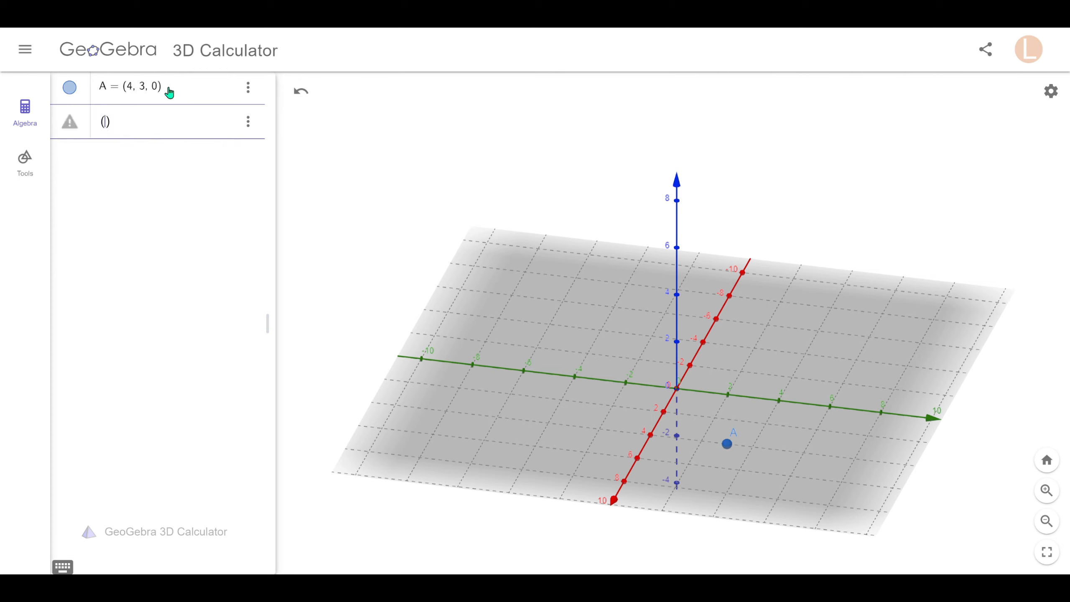
text(-1)
text(,)
text(1)
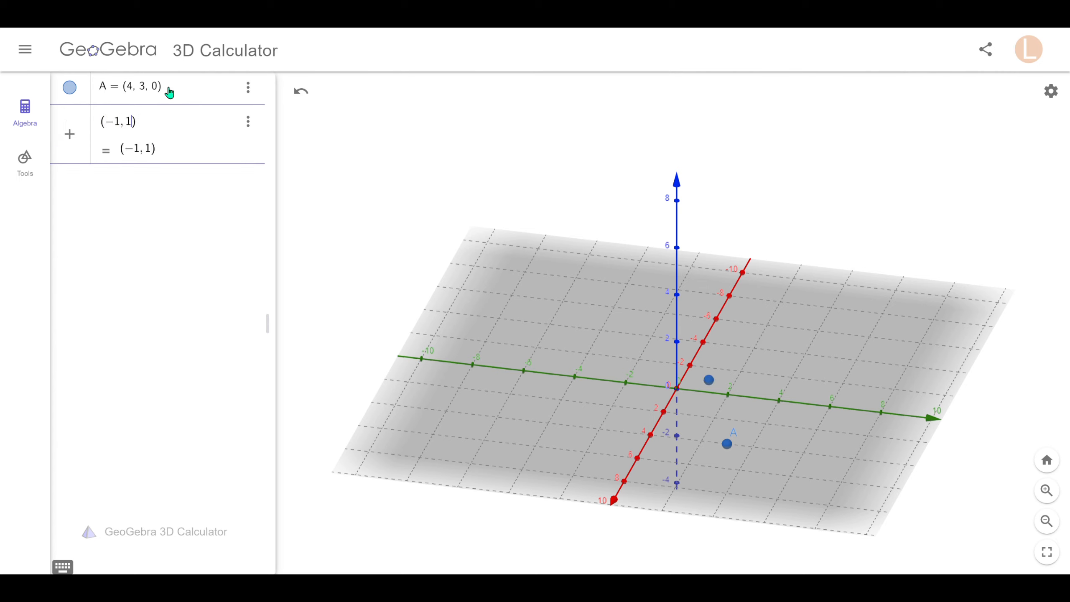
text(,3)
key(Return)
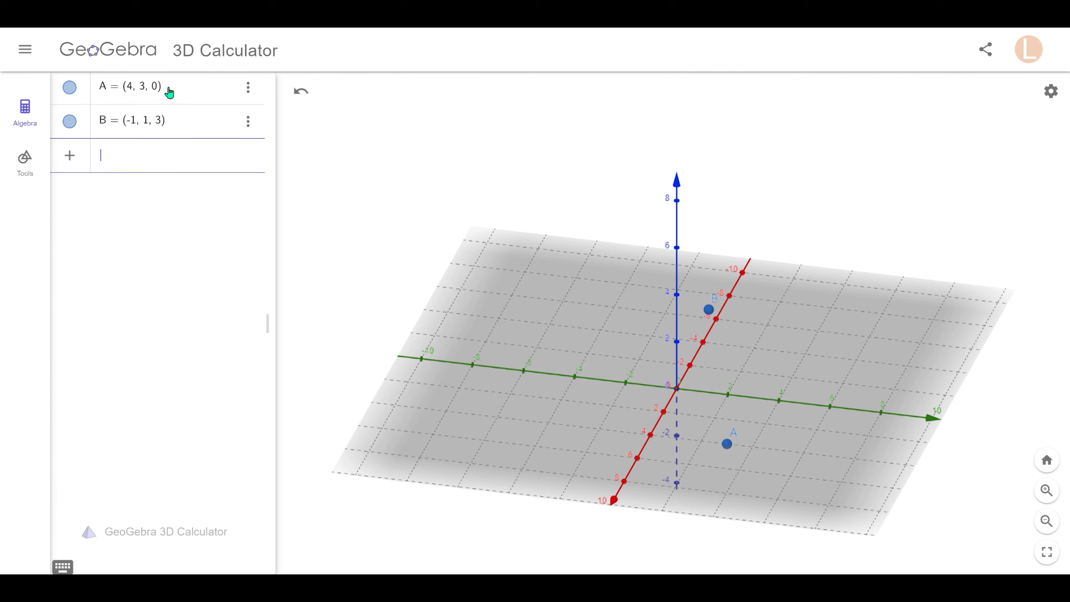
Create segment f = Segment(A, B) of length 6.16 and view it from a low side angle.
text(Seg)
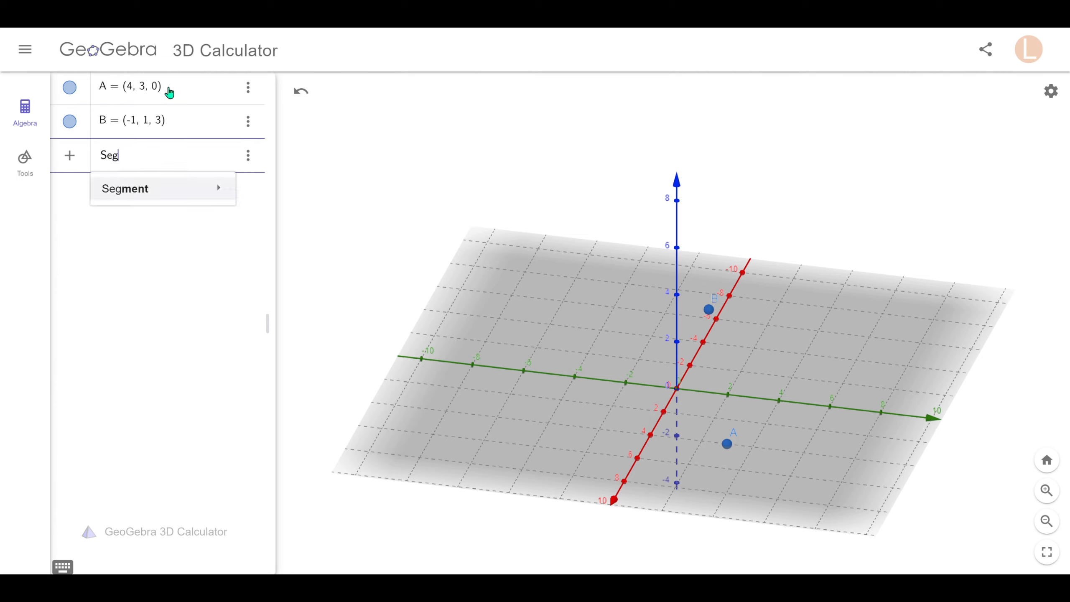
key(Return)
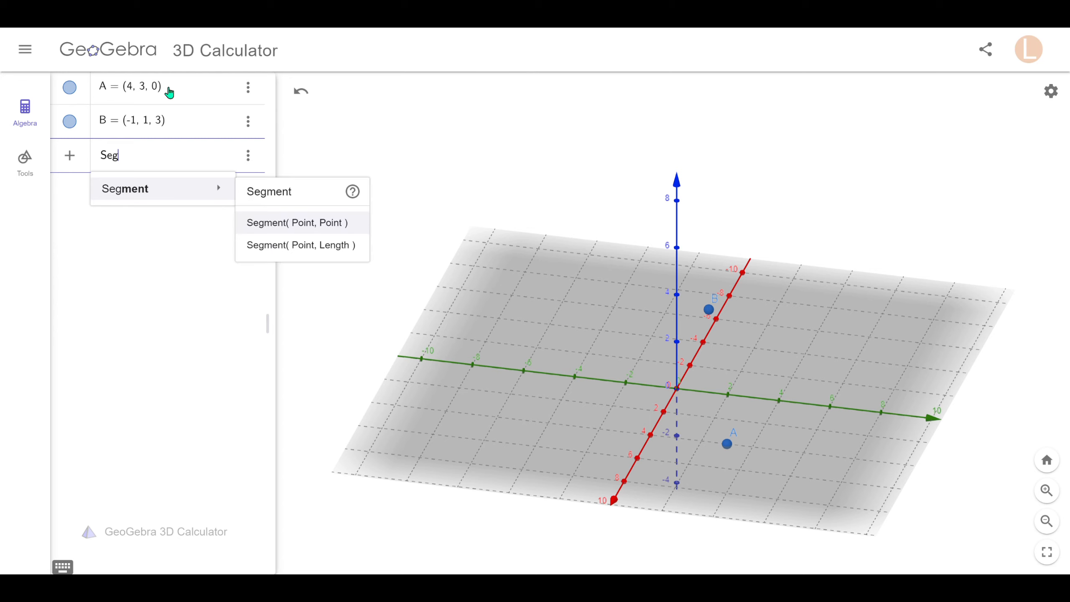
key(Down)
key(Up)
key(Return)
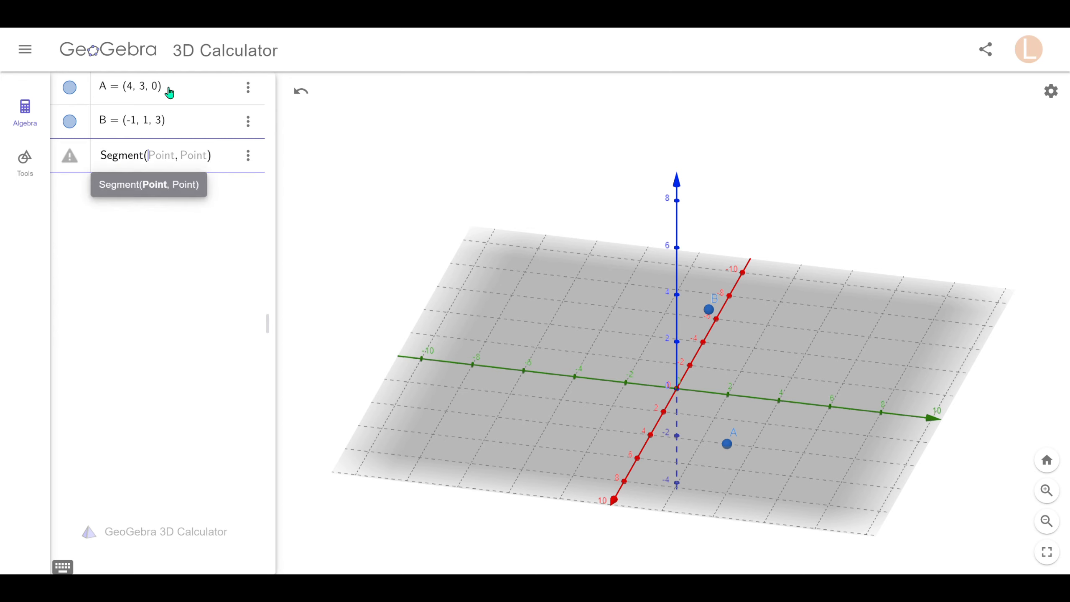
text(A,B)
key(Return)
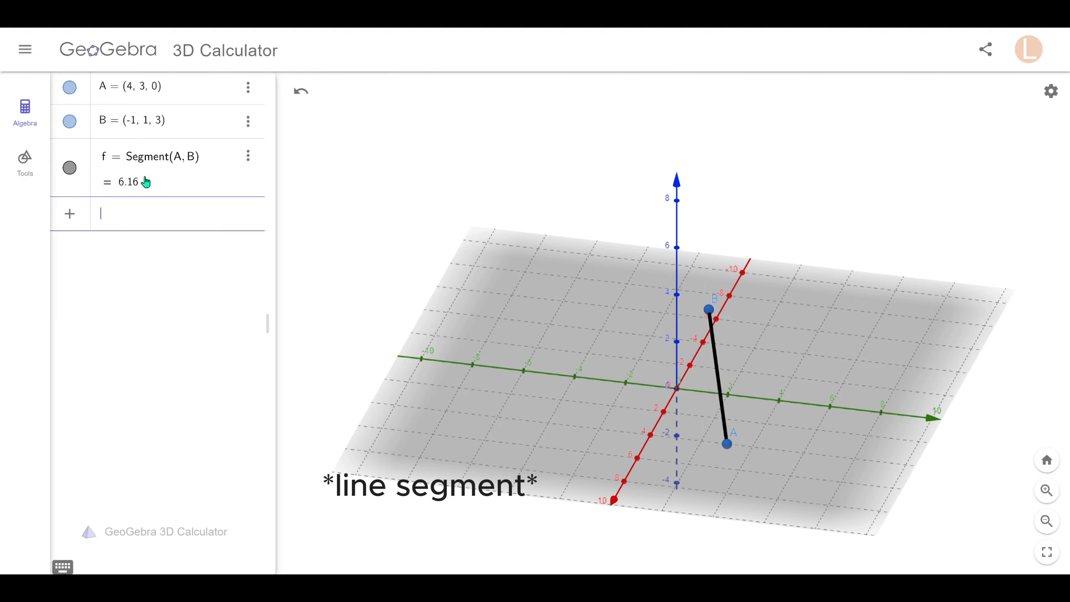
click(569, 438)
drag(569, 437, 472, 436)
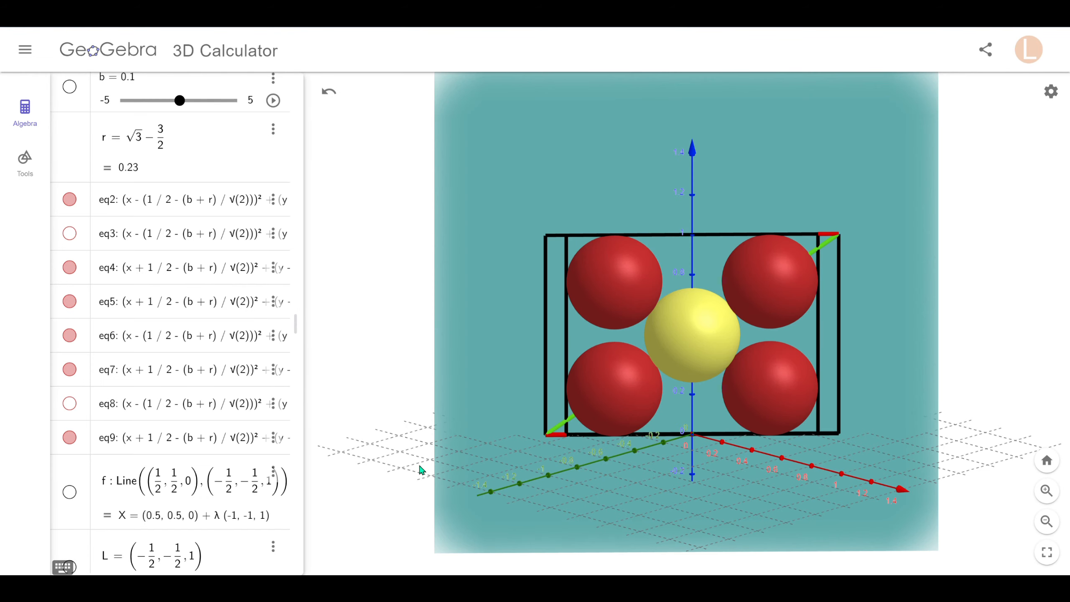
Rotate the unit cell to a near-frontal view.
drag(419, 465, 407, 455)
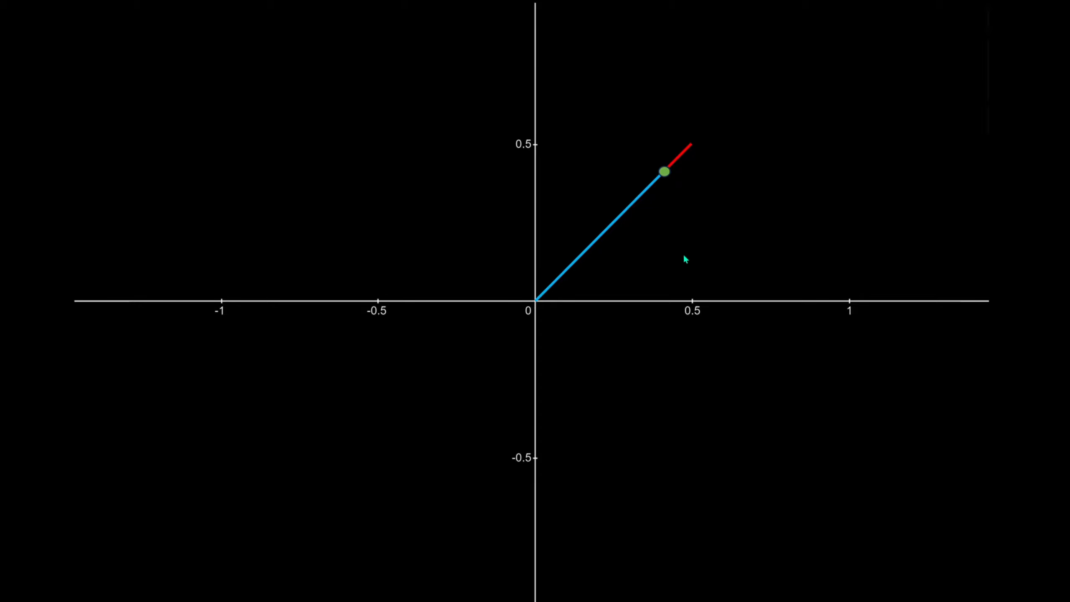
Reveal the label b, the √2/2 diagonal brace, and the dotted projections with right-angle marker.
click(692, 172)
click(556, 286)
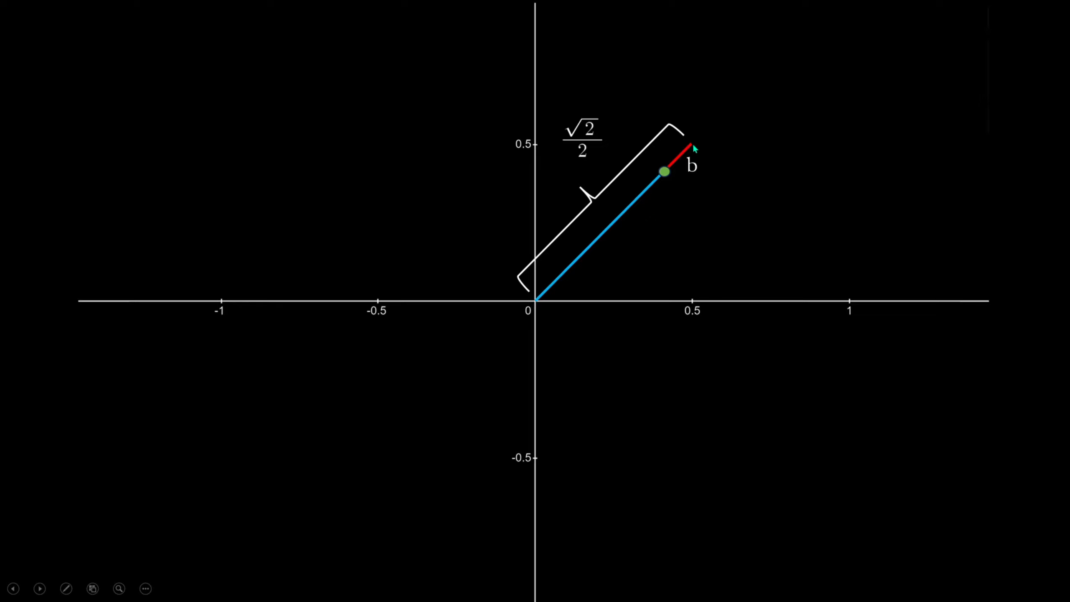
click(638, 382)
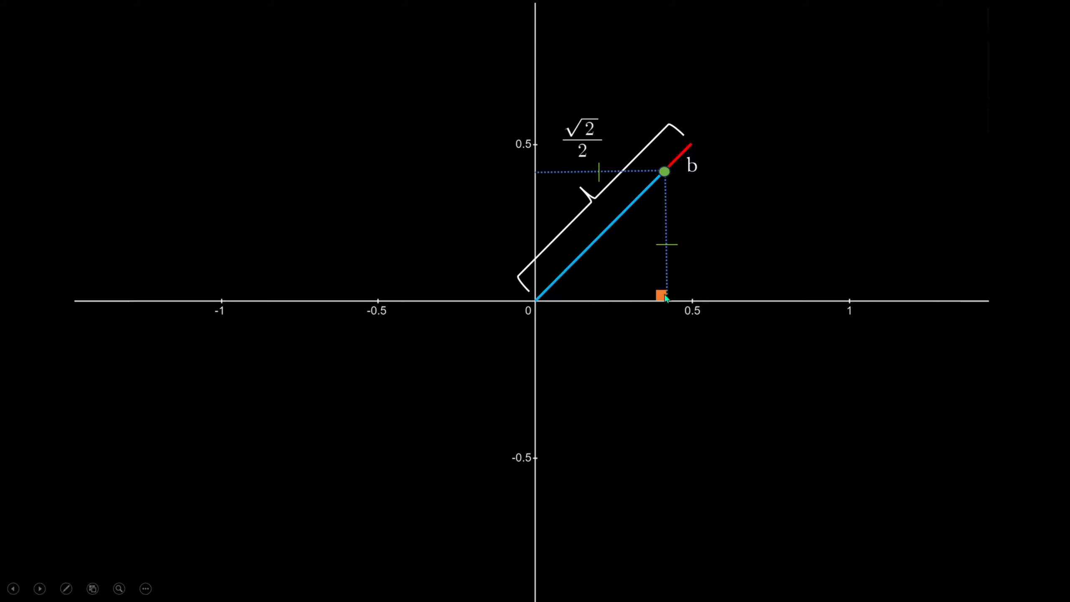
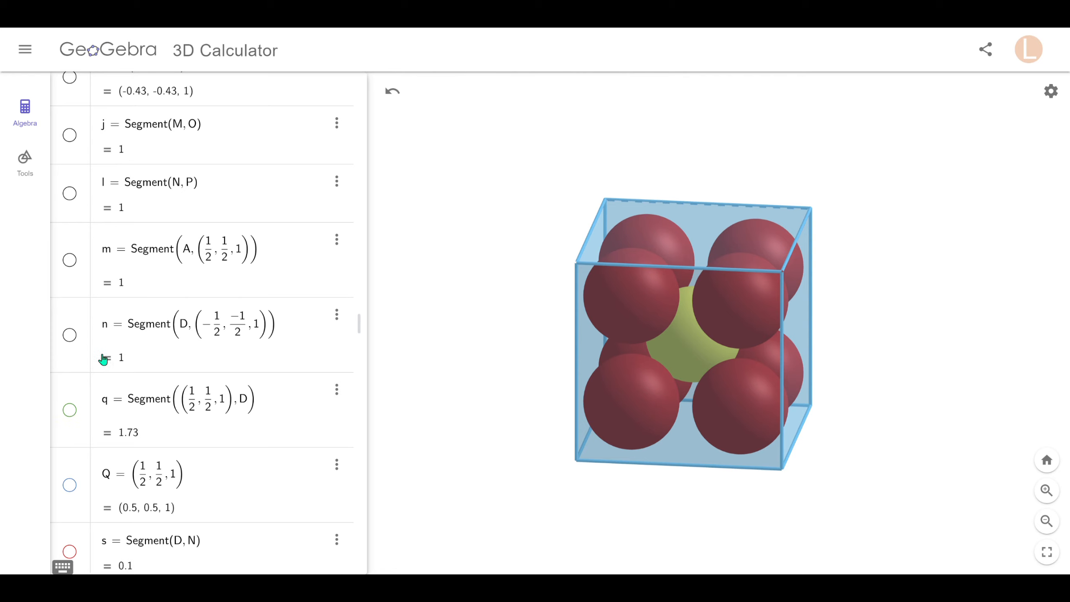
Show the 1.73-long body diagonal q passing corner to corner through the yellow centre sphere.
click(67, 415)
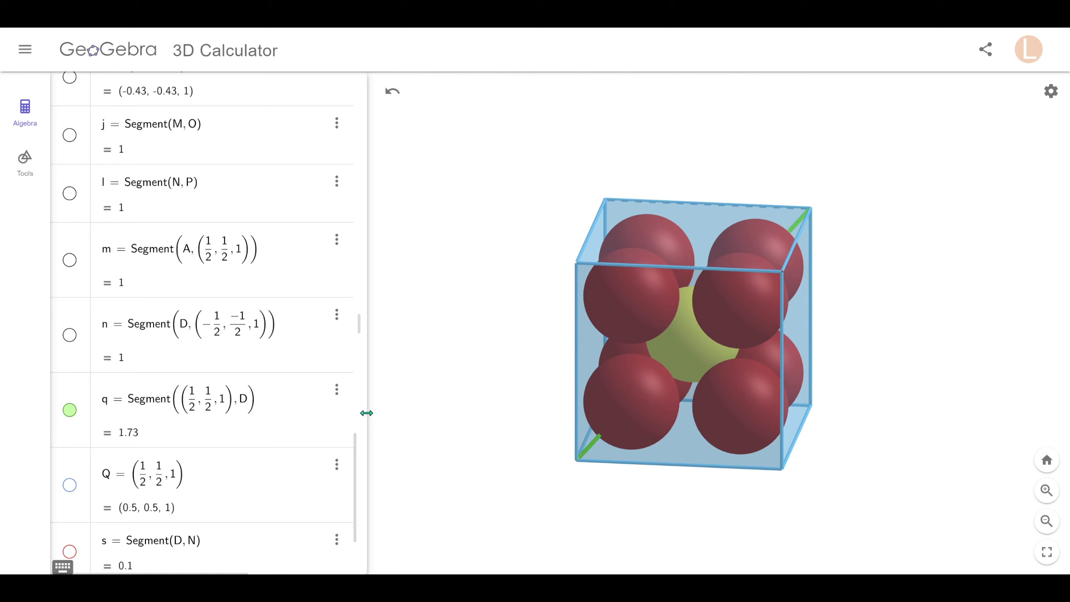
mouse_move(523, 448)
mouse_down()
mouse_move(544, 444)
mouse_move(530, 433)
mouse_move(506, 448)
mouse_up()
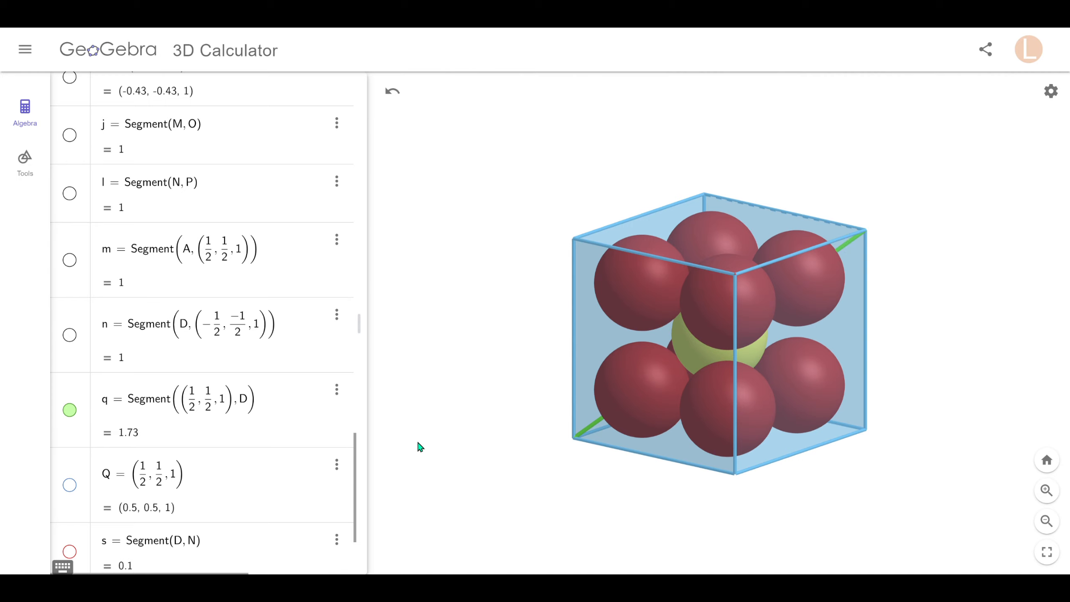
mouse_move(478, 440)
mouse_down()
mouse_move(495, 447)
mouse_move(476, 444)
mouse_up()
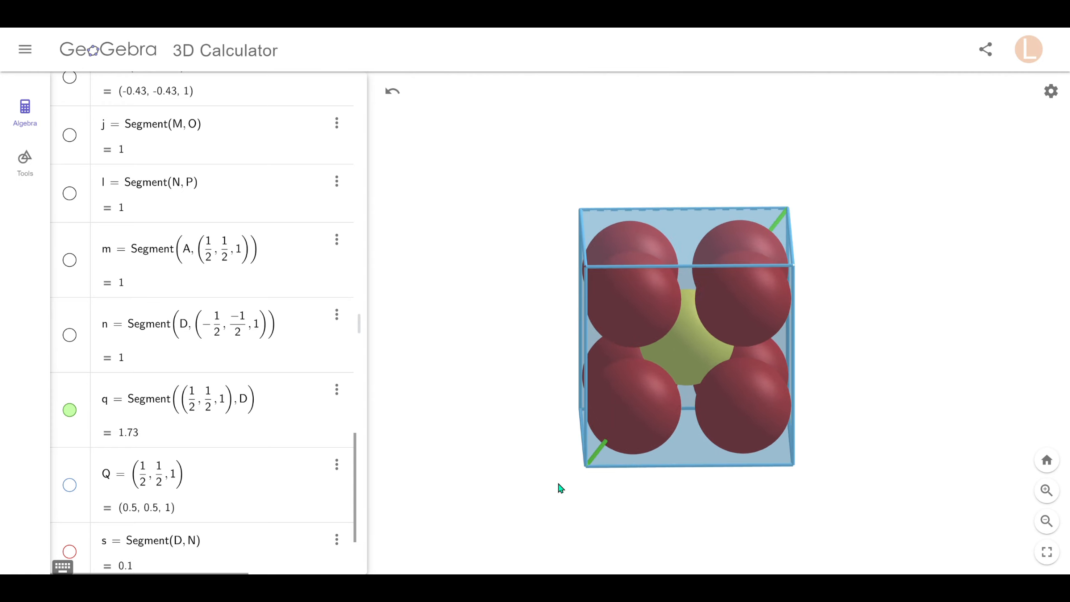
scroll(181, 411, up, 10)
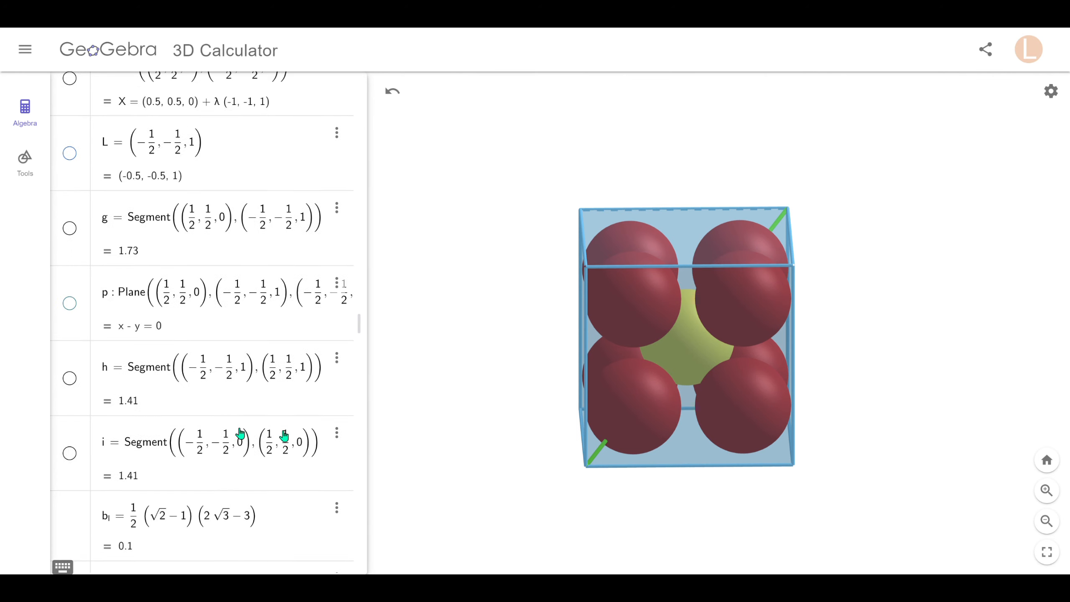
Show plane p (x − y = 0) as a teal sheet cutting diagonally through the cube along q.
click(70, 304)
drag(365, 393, 456, 387)
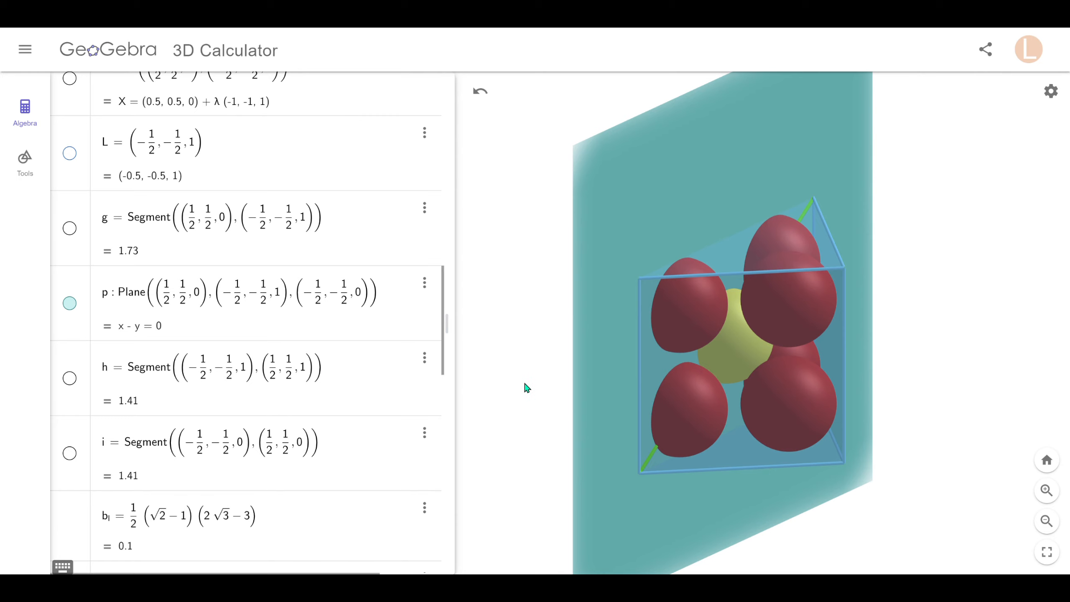
drag(526, 383, 526, 385)
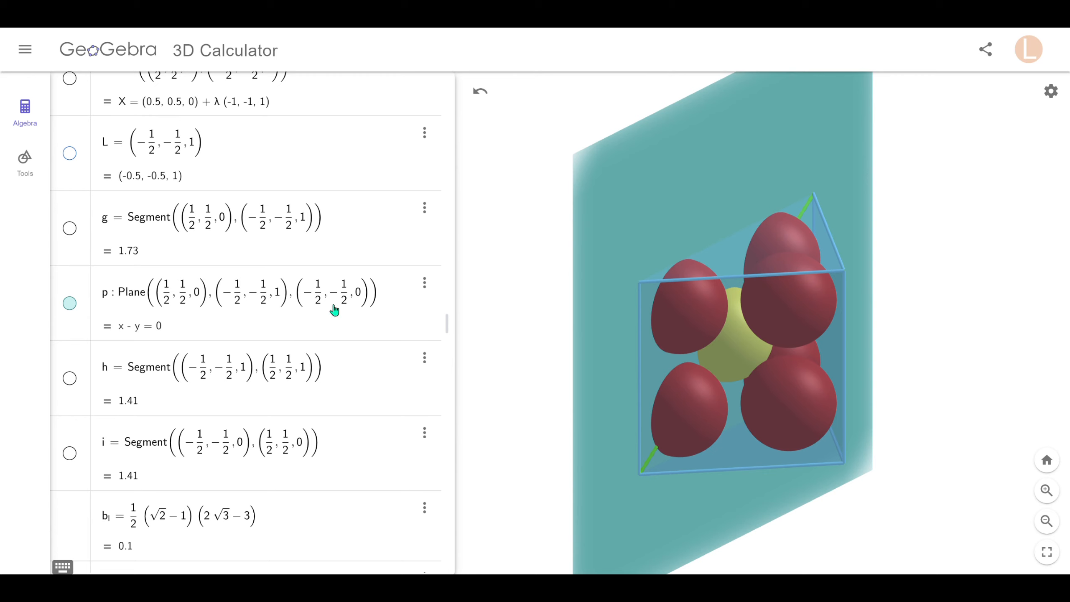
drag(543, 397, 527, 388)
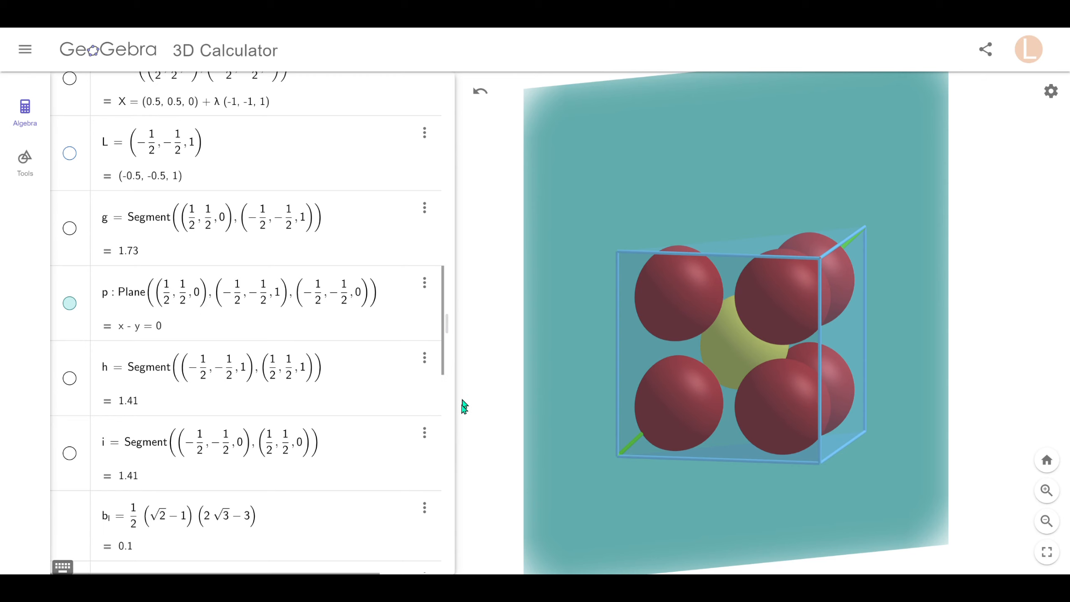
drag(463, 406, 491, 384)
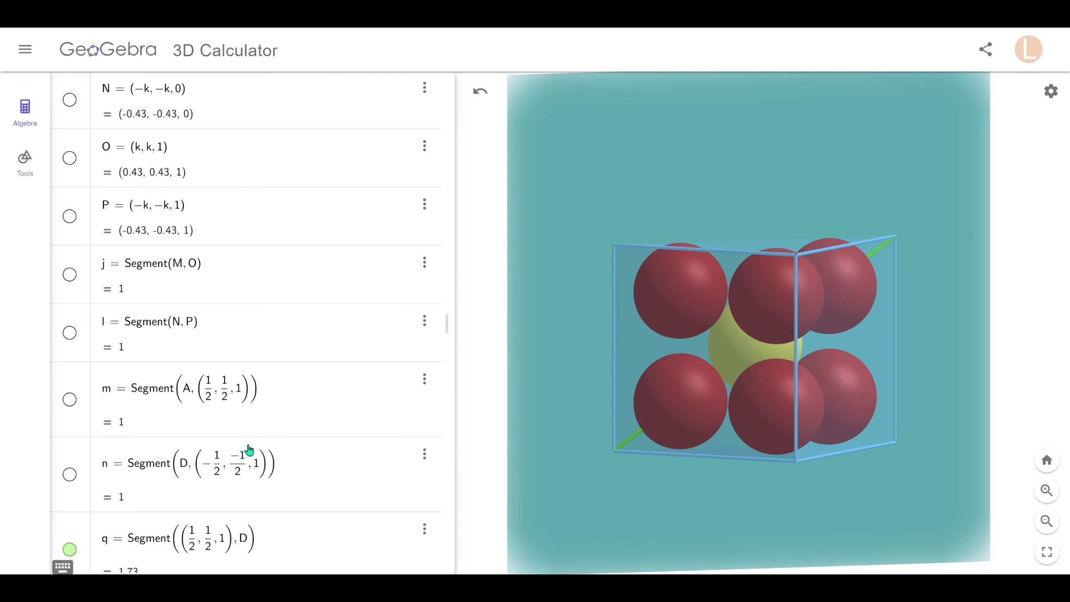
Show segments n, m, i and h to form the black rectangle outlining the diagonal cut.
click(70, 474)
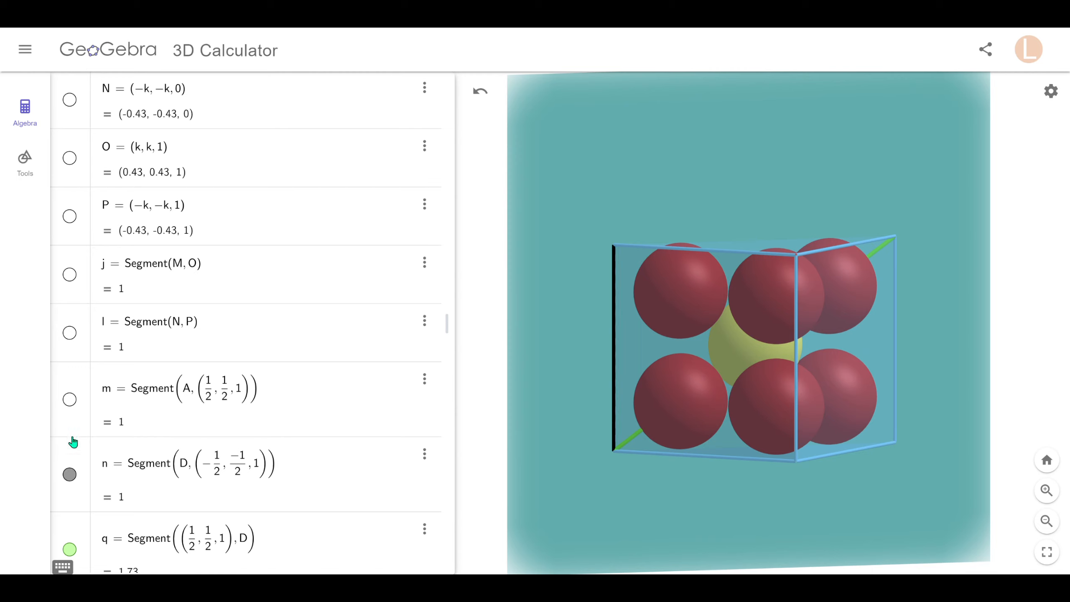
click(69, 400)
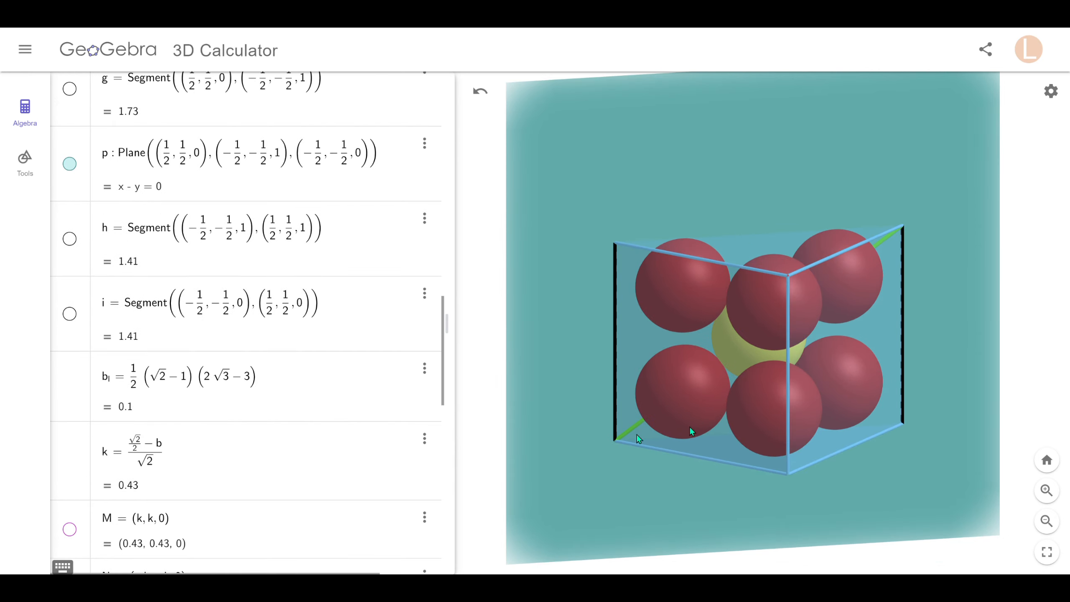
click(70, 314)
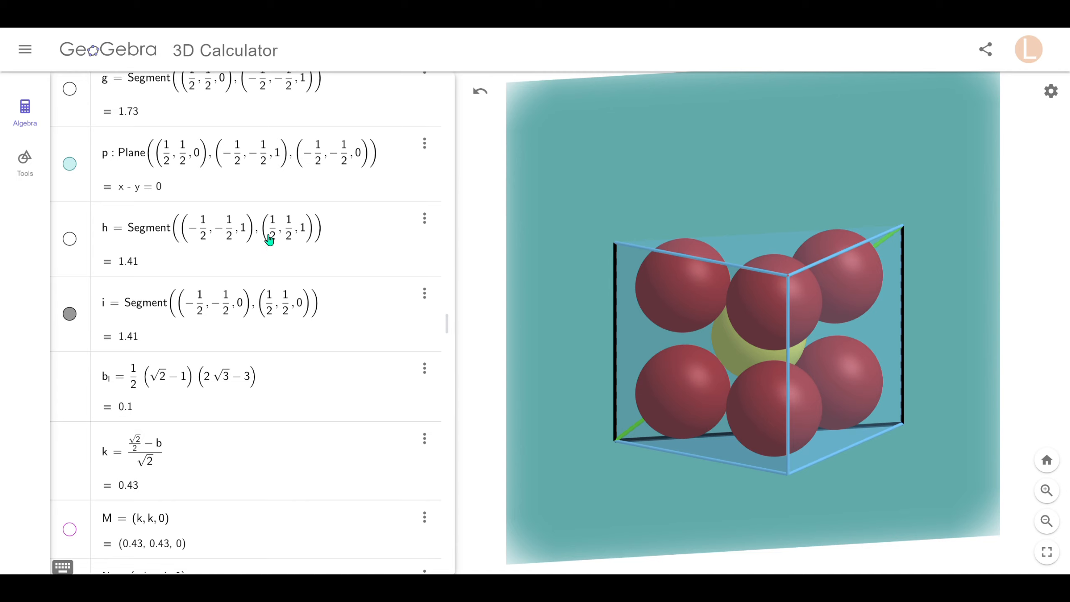
click(70, 240)
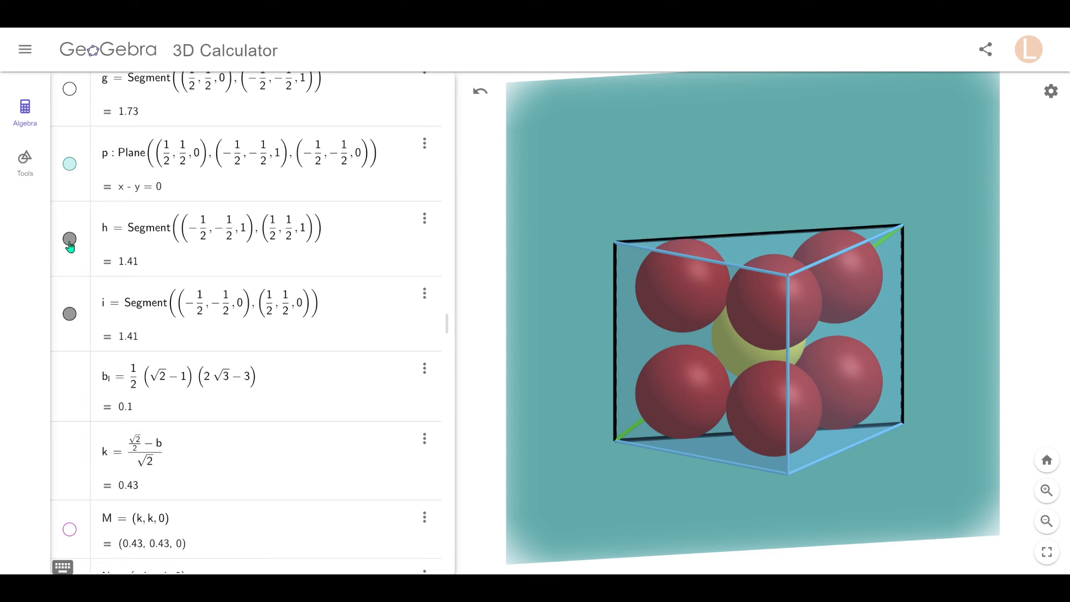
scroll(148, 253, down, 5)
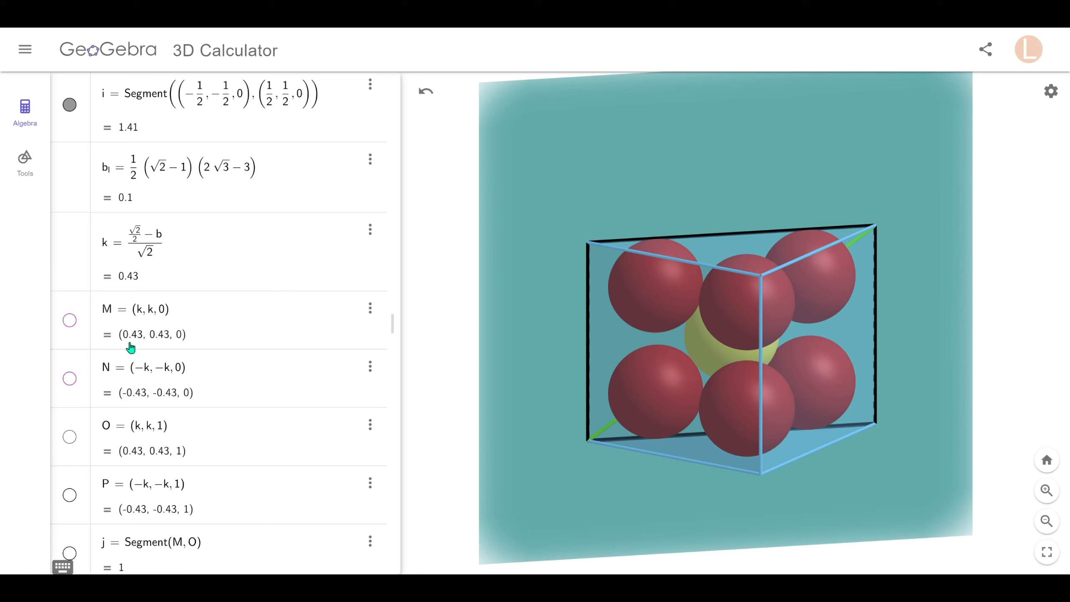
Show points M, N, O and P at the cube's corners.
click(69, 320)
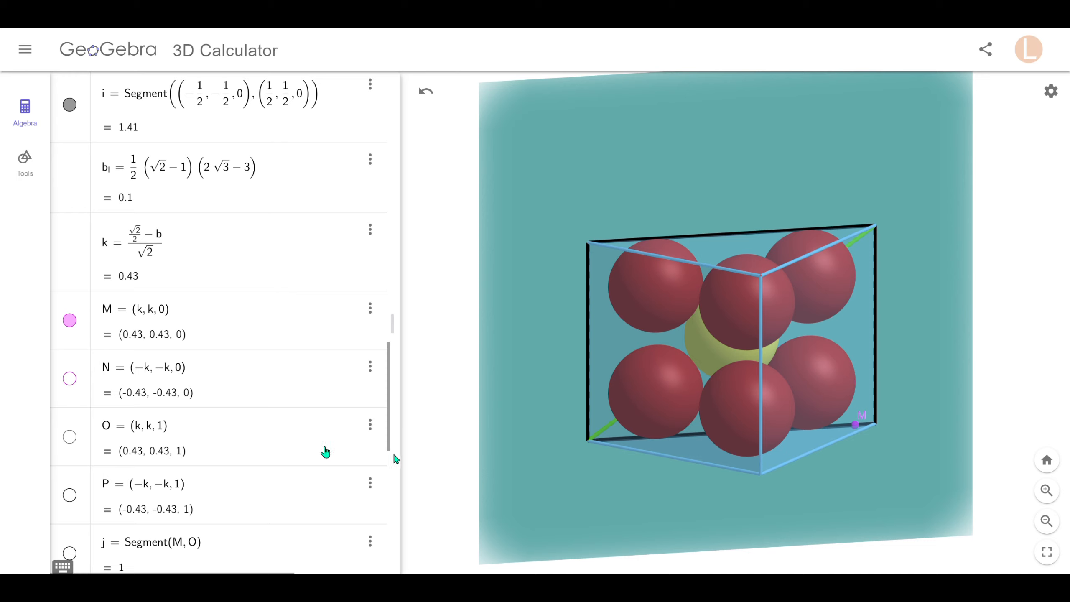
click(69, 379)
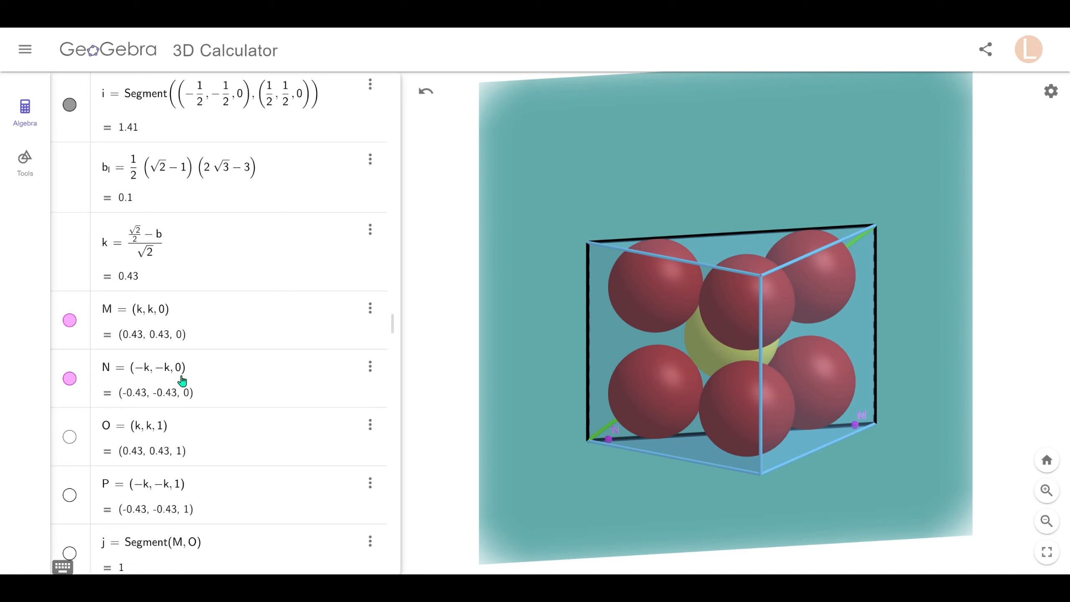
click(69, 441)
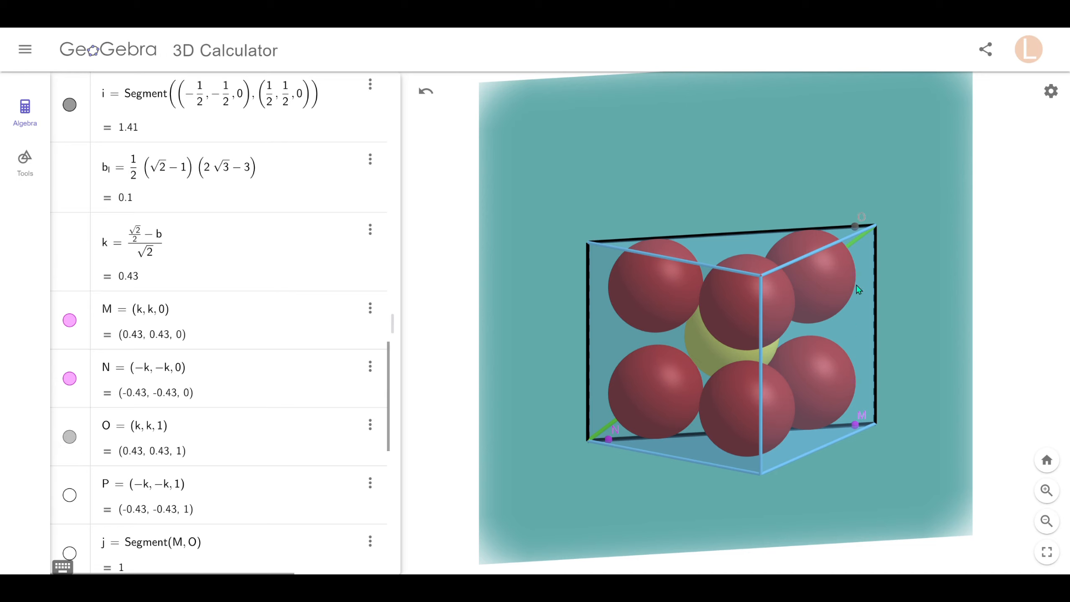
click(69, 495)
scroll(112, 447, down, 3)
Show the length-1 vertical segments j from M to O and l from N to P.
click(69, 415)
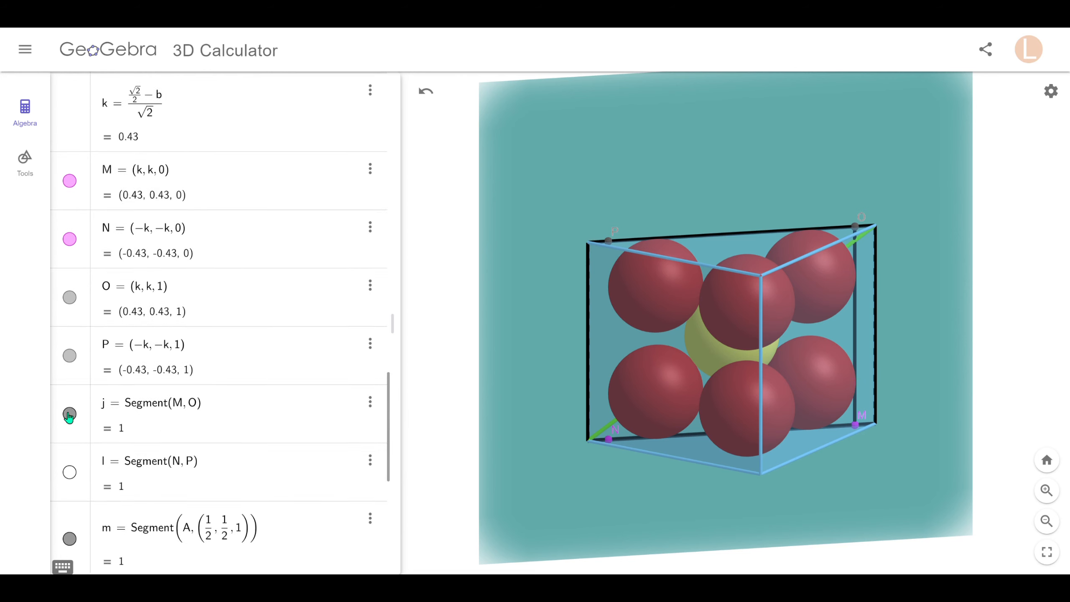
click(70, 472)
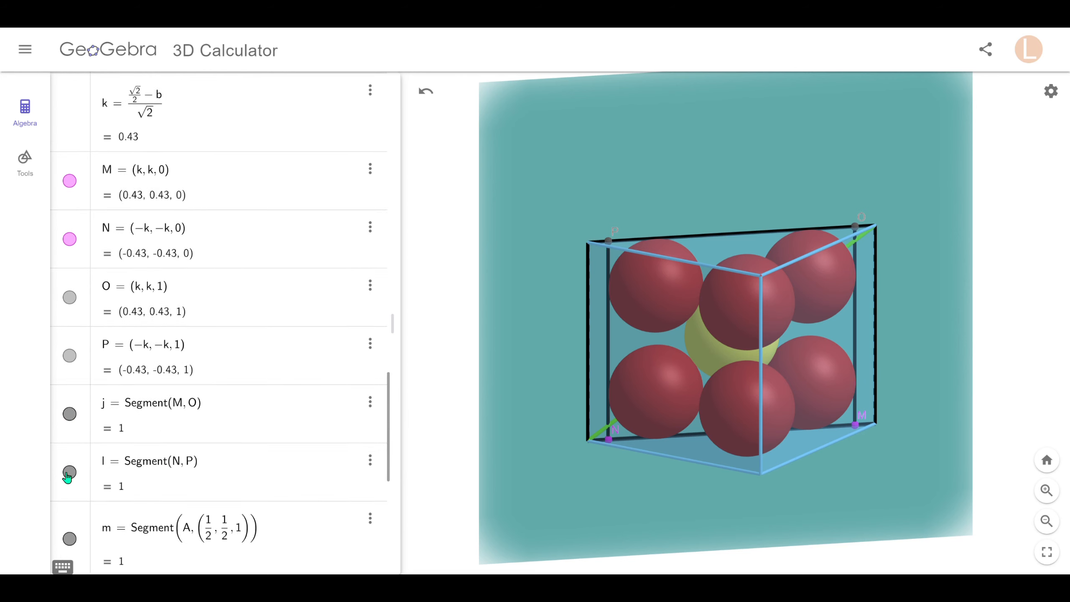
scroll(71, 434, down, 8)
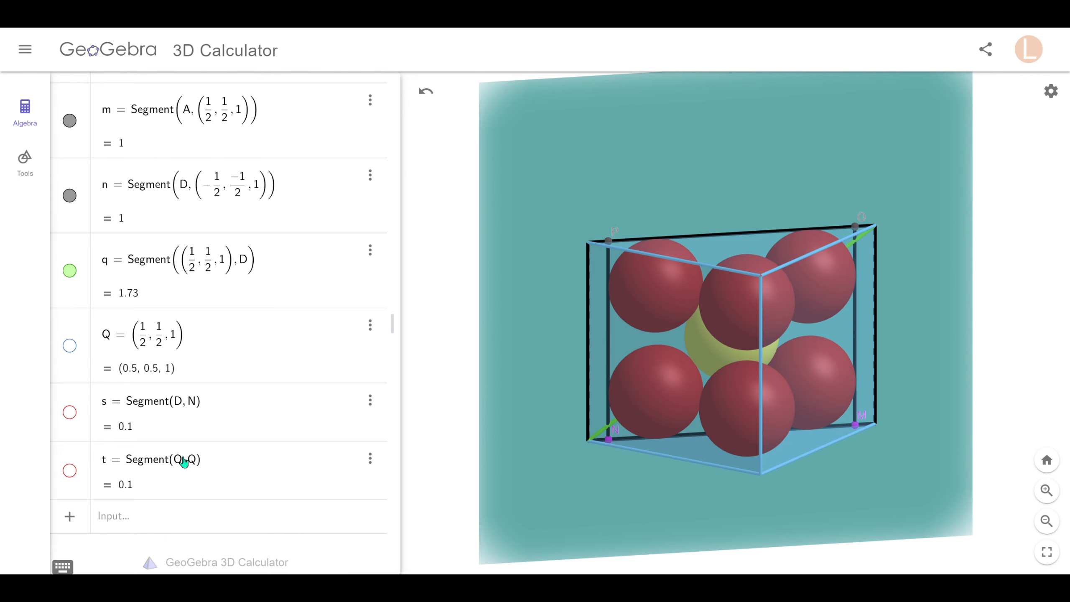
Show the 0.1-long red segments s and t, orbiting the cell to check each one.
mouse_move(580, 489)
mouse_down()
mouse_move(559, 485)
mouse_move(577, 493)
mouse_up()
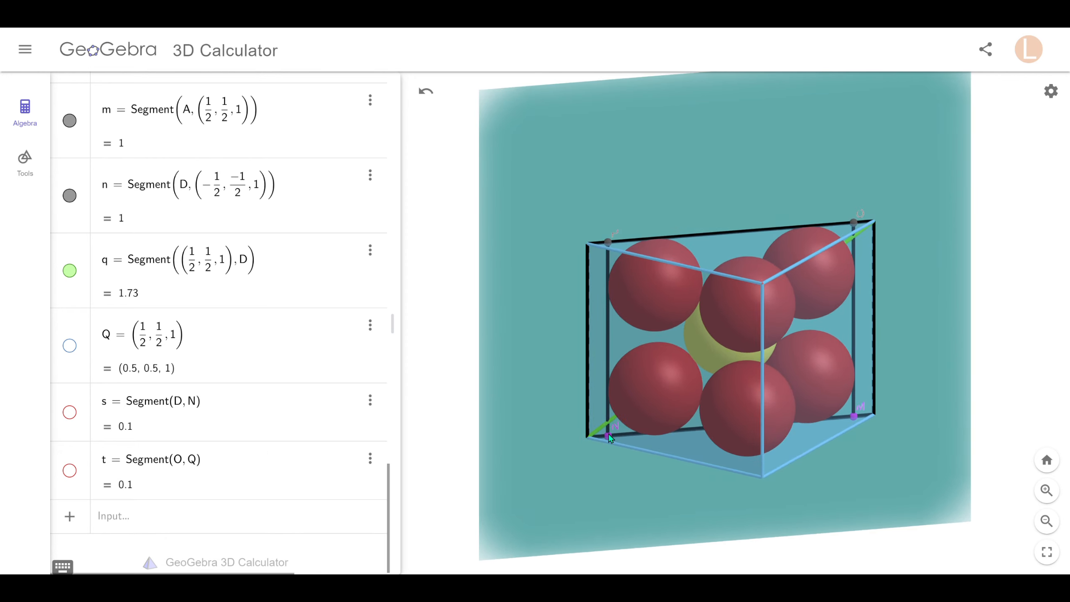
click(70, 414)
drag(595, 485, 580, 473)
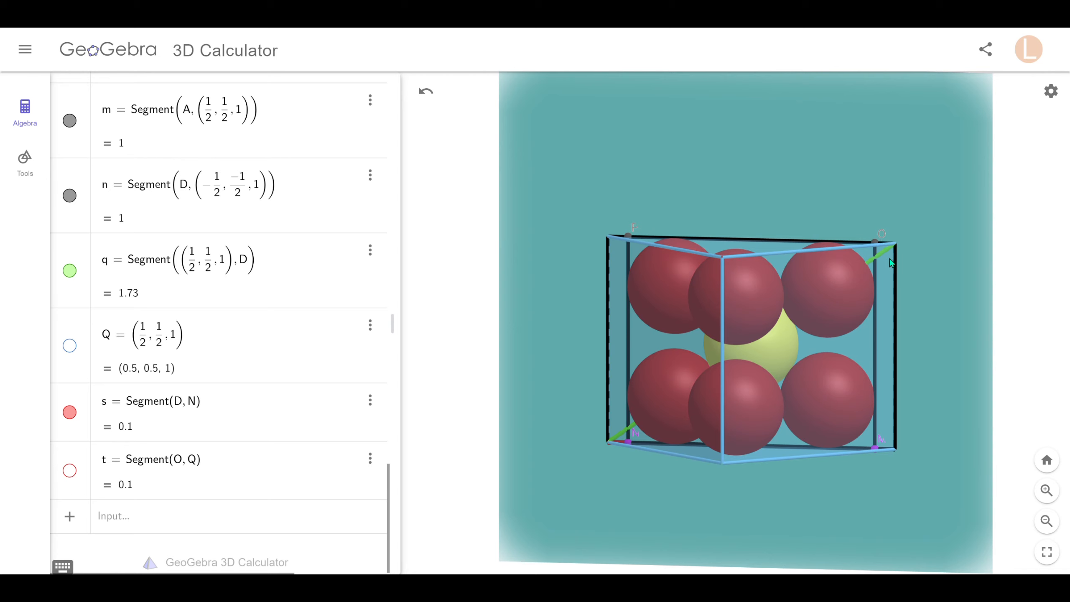
drag(921, 374, 847, 230)
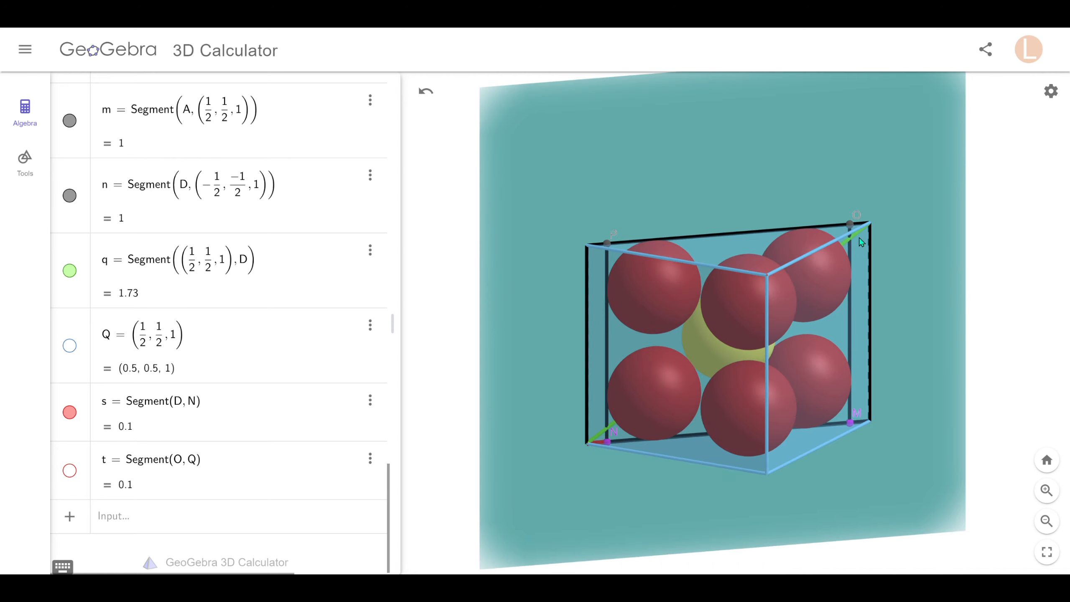
click(69, 471)
scroll(185, 389, up, 8)
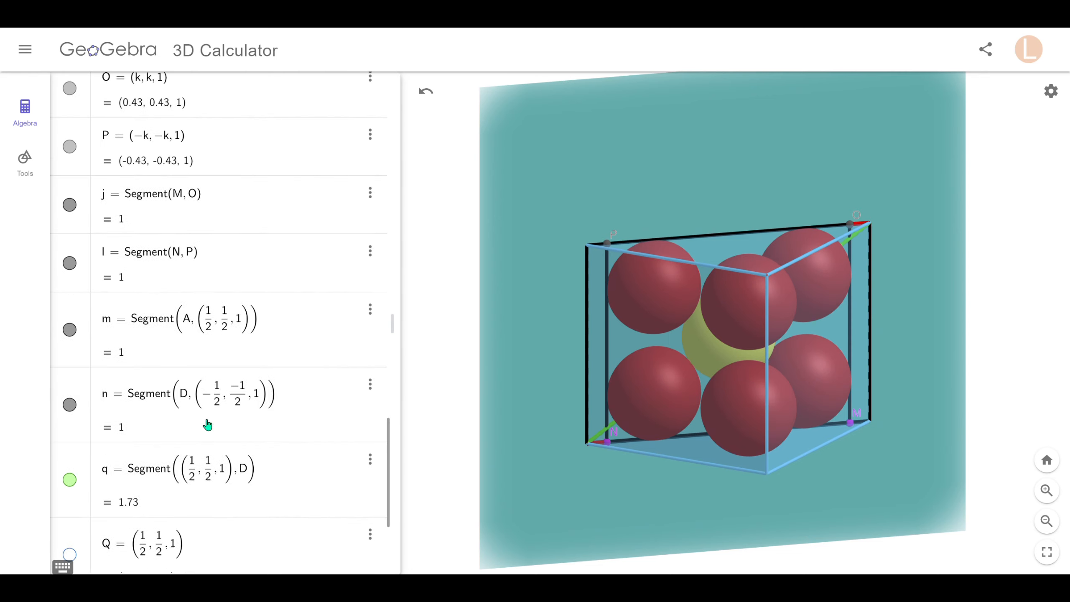
scroll(192, 438, up, 1)
scroll(235, 459, up, 20)
Hide cube a and the off-plane corner spheres eq8 and eq3, keeping eq7 visible.
click(70, 282)
scroll(126, 457, down, 7)
click(69, 408)
click(69, 375)
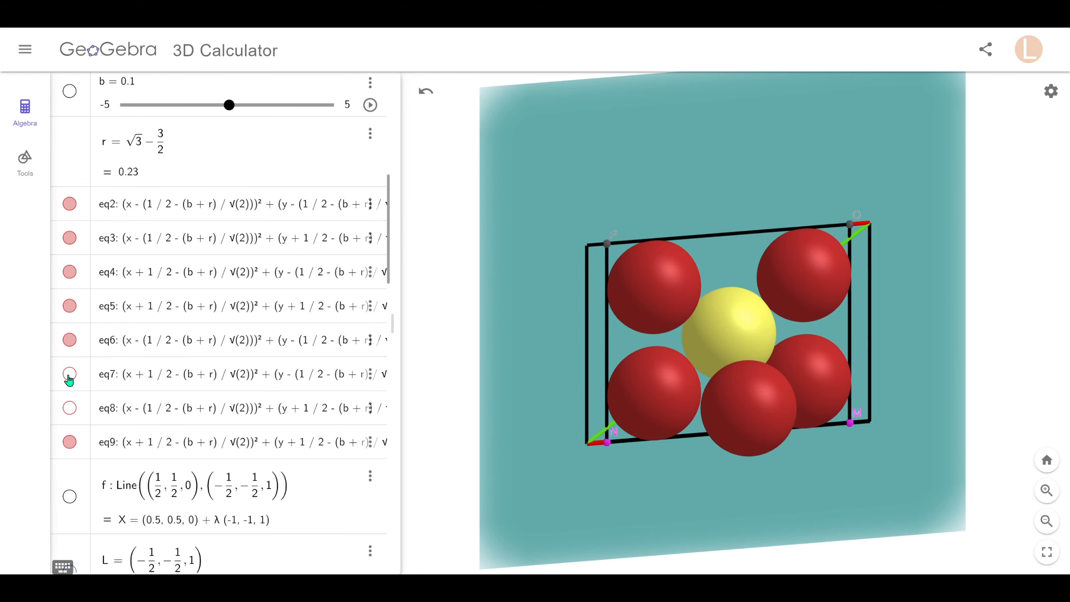
click(68, 375)
click(68, 237)
mouse_move(437, 445)
mouse_down()
mouse_move(423, 443)
mouse_move(437, 444)
mouse_up()
scroll(127, 527, down, 20)
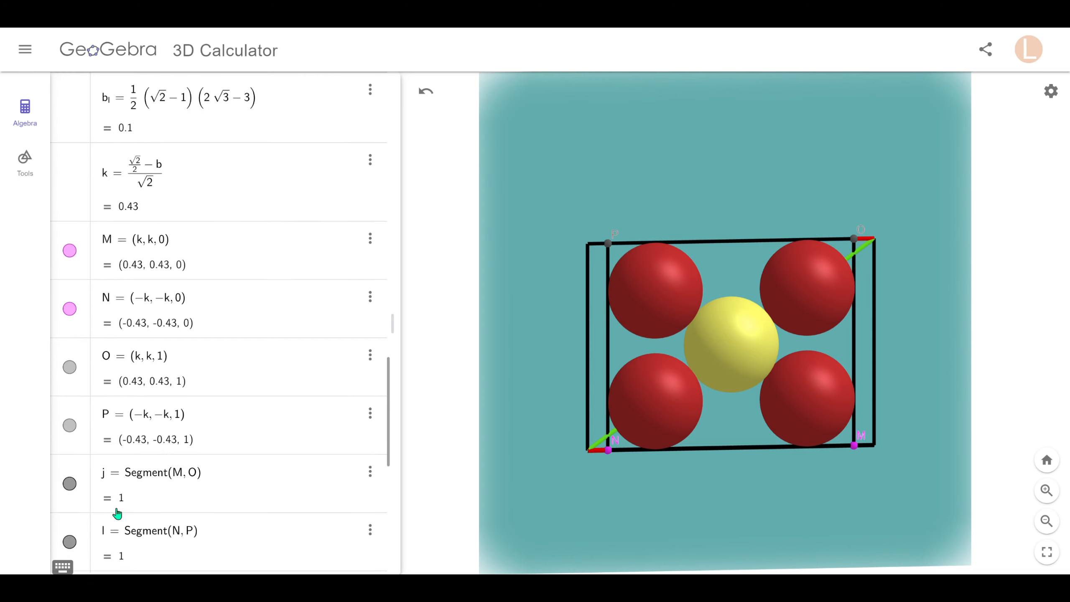
scroll(117, 513, down, 10)
scroll(72, 490, up, 12)
Hide points M, N, O and P, then view the diagonal slice from an oblique angle.
click(70, 378)
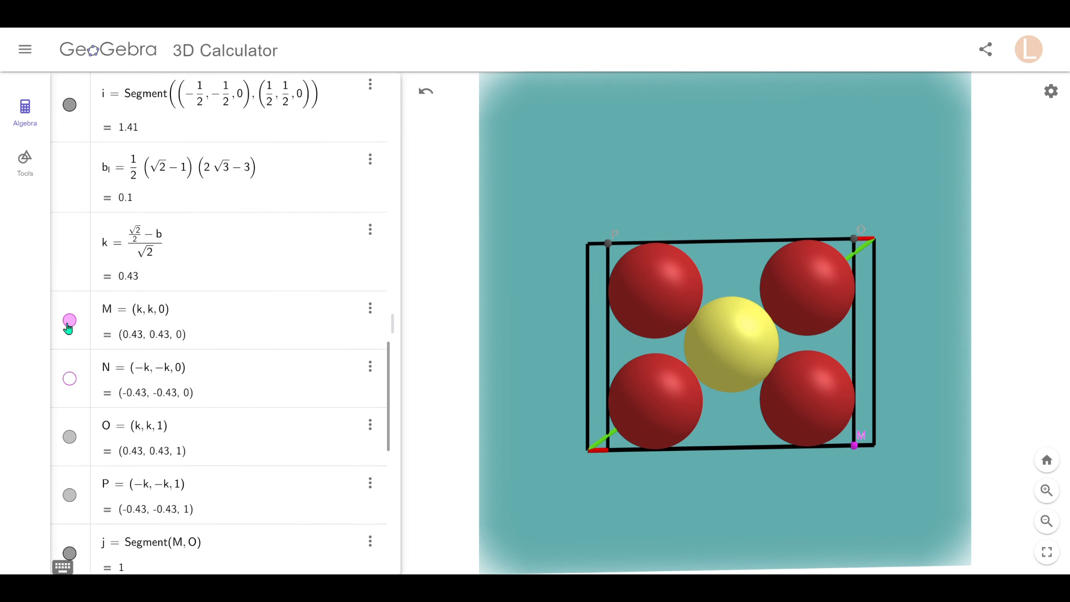
click(68, 321)
click(69, 438)
click(69, 497)
scroll(85, 504, down, 3)
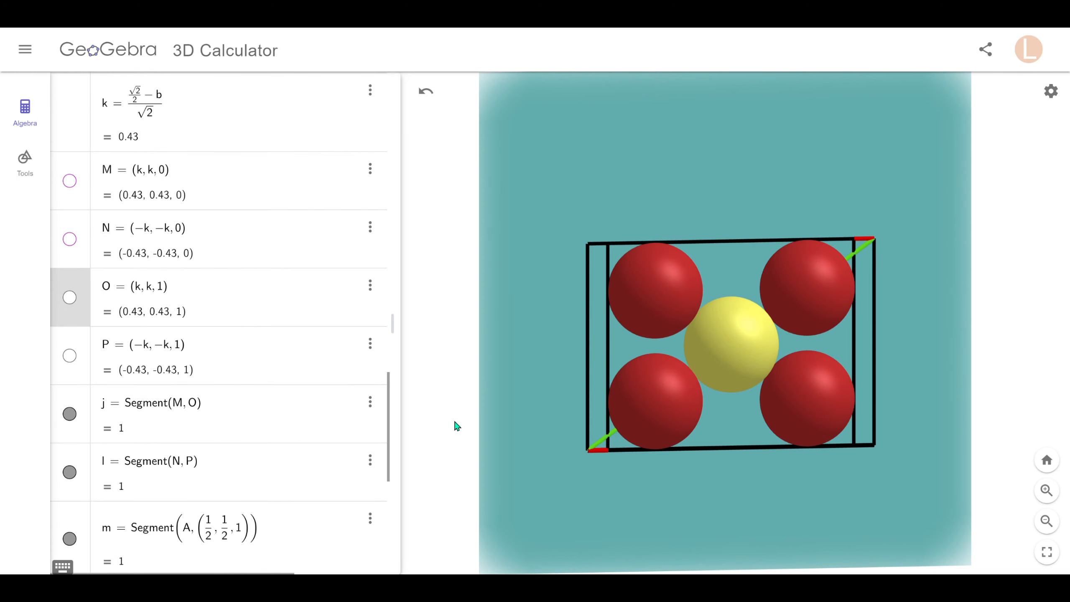
drag(454, 421, 451, 418)
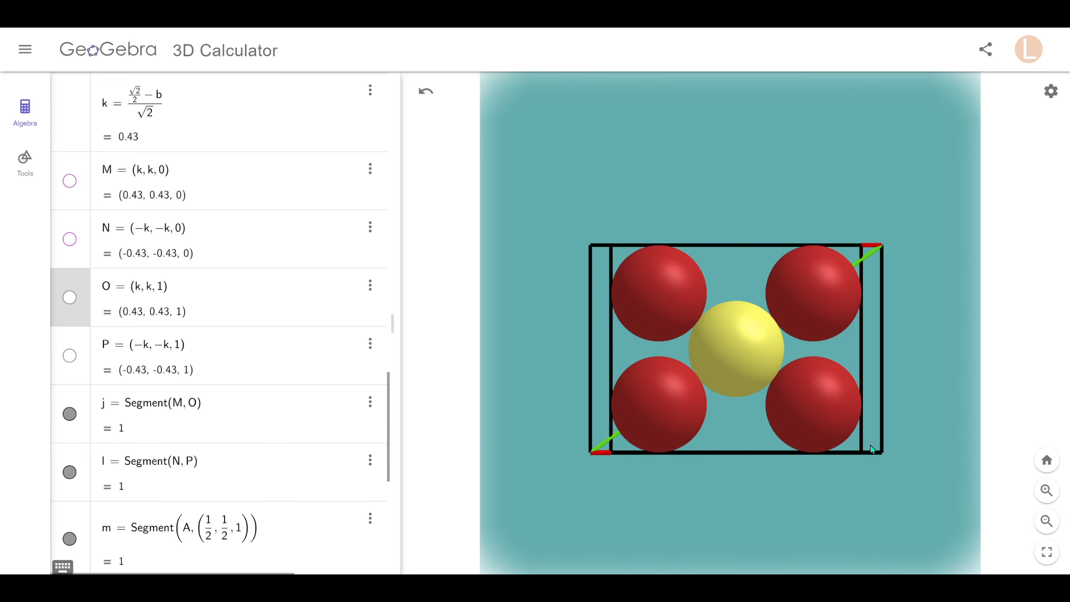
mouse_move(471, 442)
mouse_down()
mouse_move(506, 464)
mouse_move(473, 445)
mouse_move(514, 485)
mouse_move(471, 462)
mouse_move(463, 433)
mouse_move(471, 445)
mouse_up()
Drag the Algebra panel much wider and scroll down through the full sphere equations.
scroll(270, 272, up, 5)
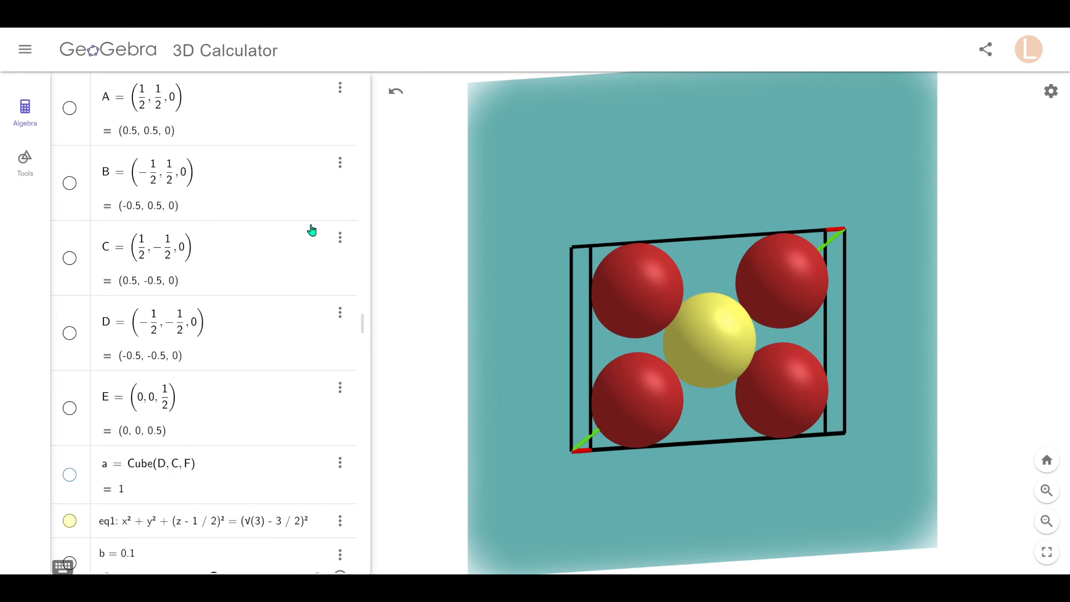
scroll(312, 230, down, 8)
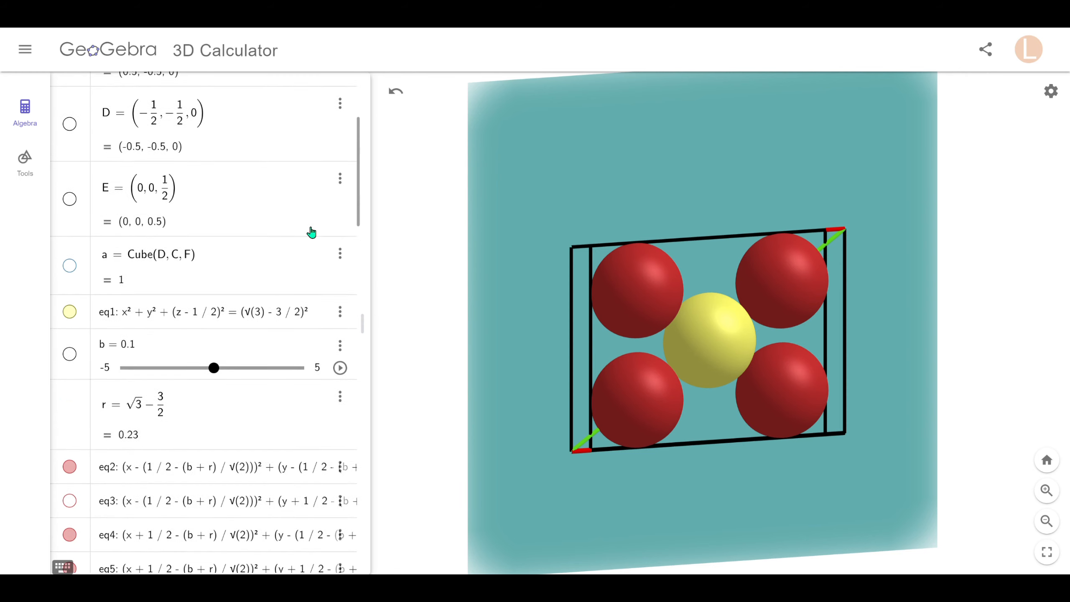
drag(367, 259, 559, 257)
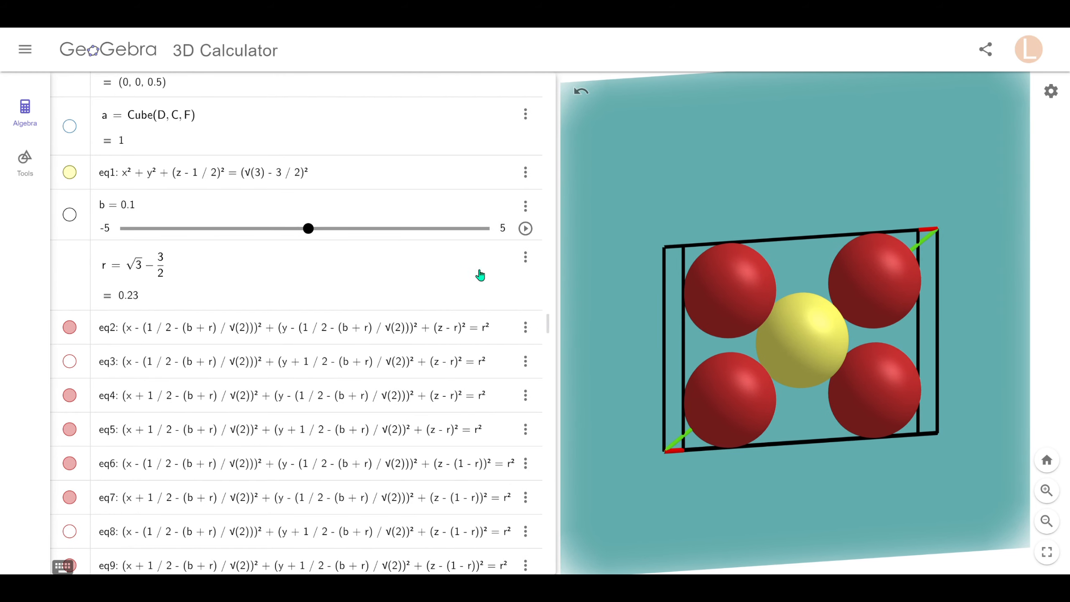
scroll(478, 272, down, 5)
scroll(478, 274, down, 3)
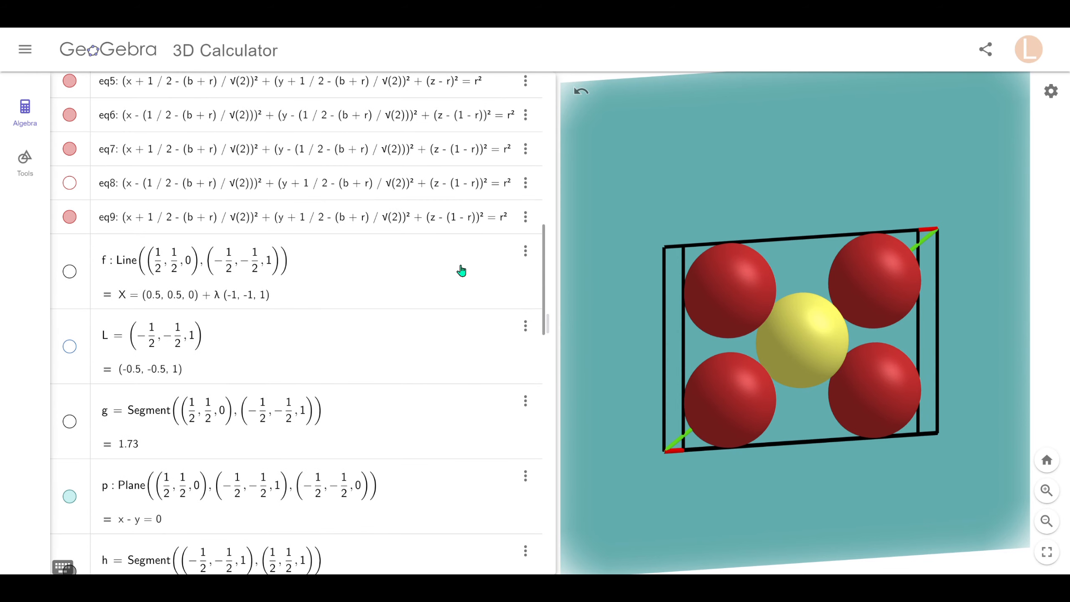
scroll(462, 270, down, 3)
scroll(461, 271, down, 2)
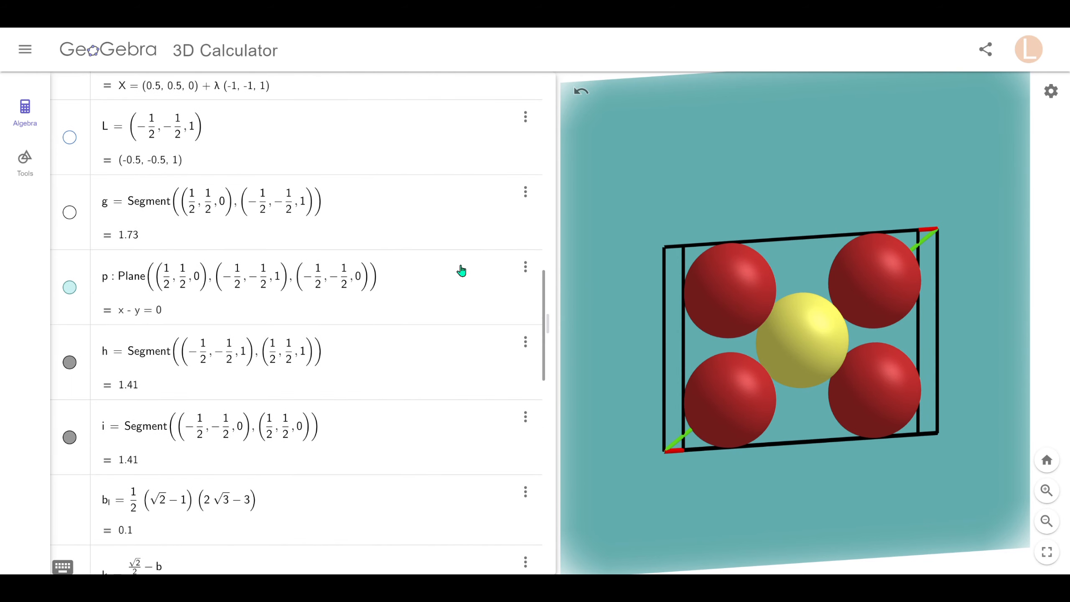
scroll(461, 270, down, 3)
scroll(462, 270, down, 6)
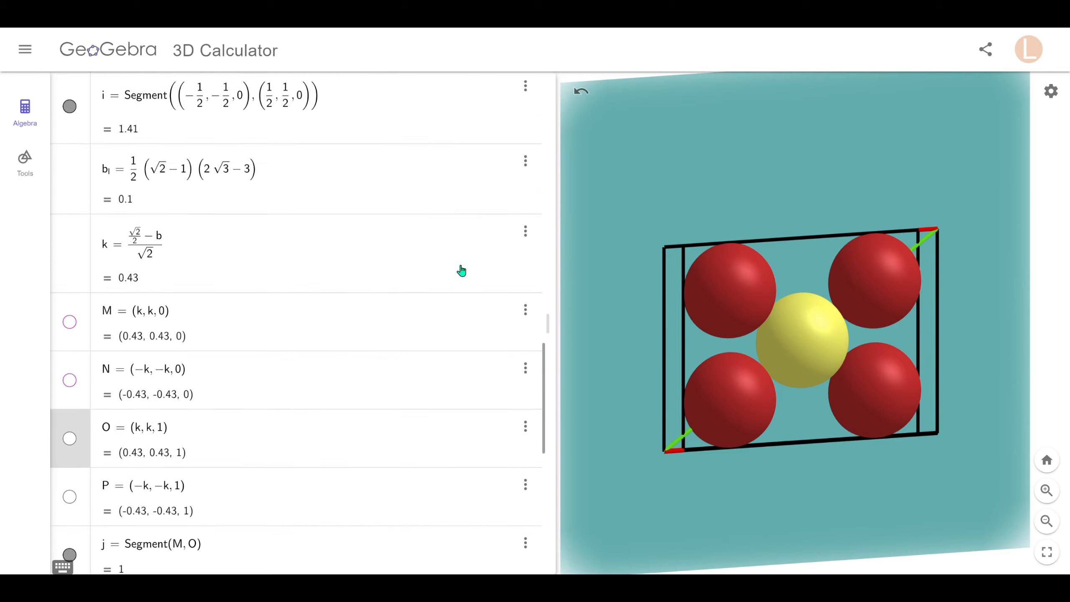
scroll(461, 271, down, 3)
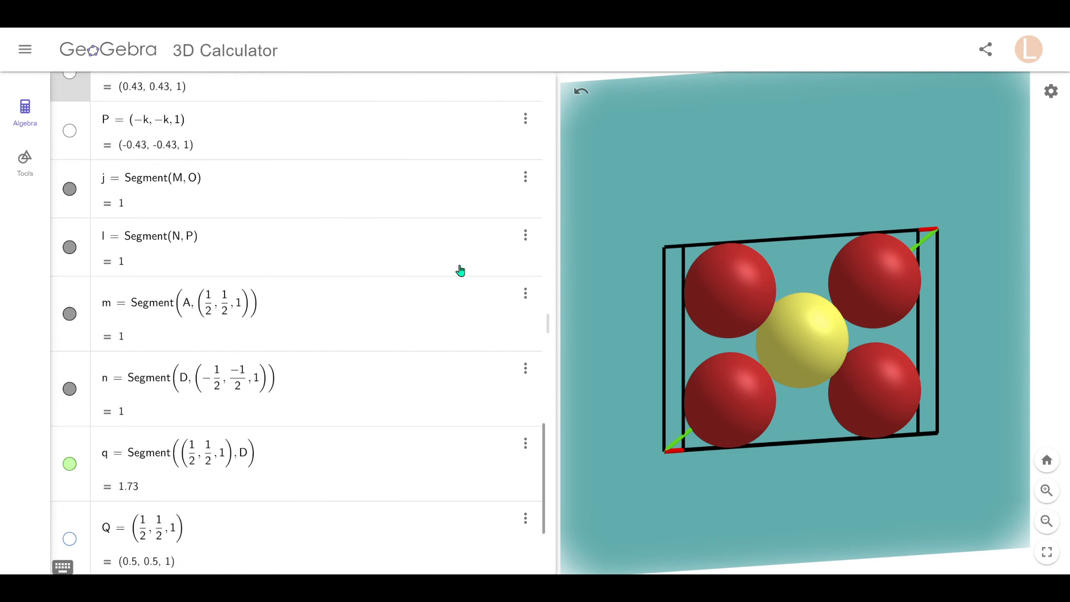
scroll(460, 270, down, 3)
scroll(461, 270, down, 1)
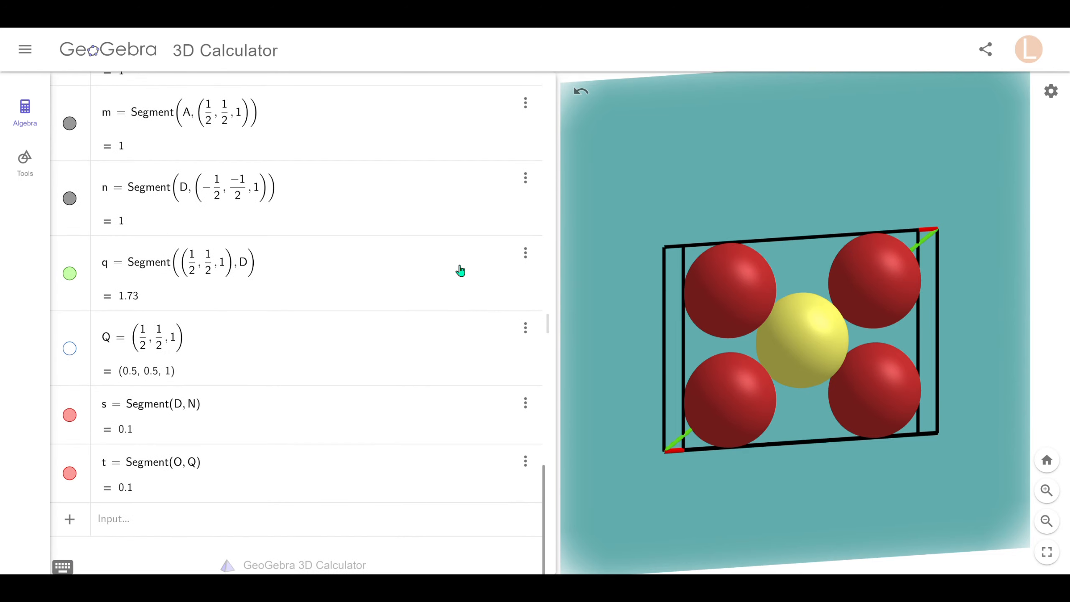